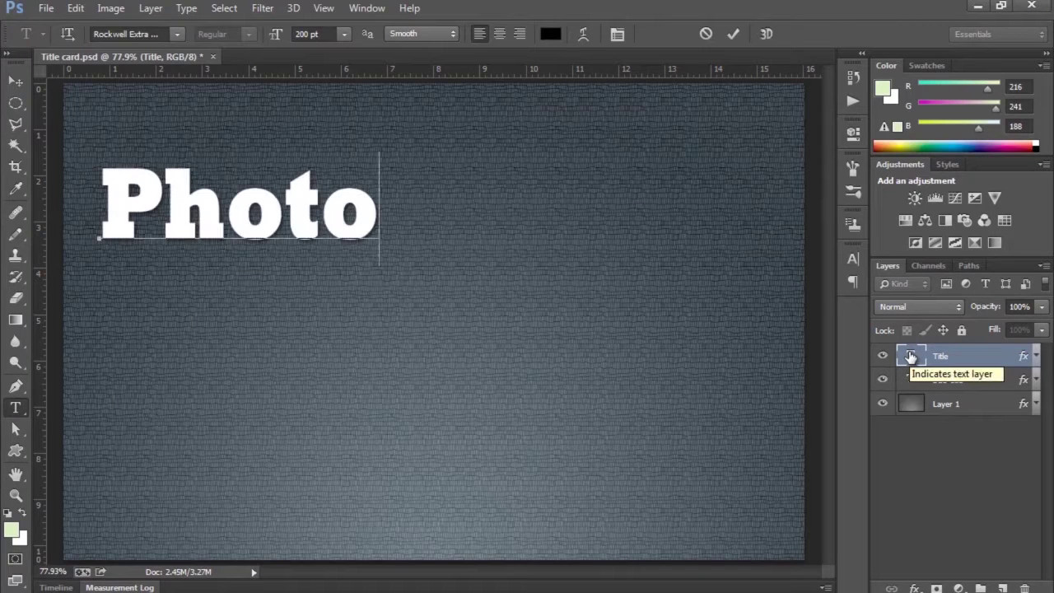
Change the title text to 'Photoshop for' / 'the Scientist' on two lines.
type("shop for")
key("Return")
type("the")
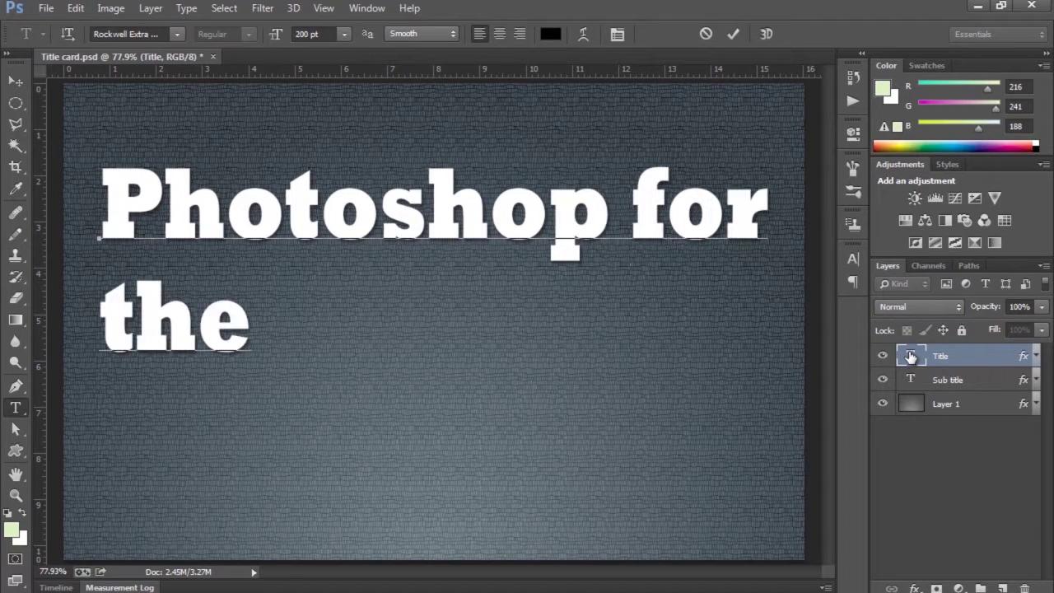
type(" Scientist")
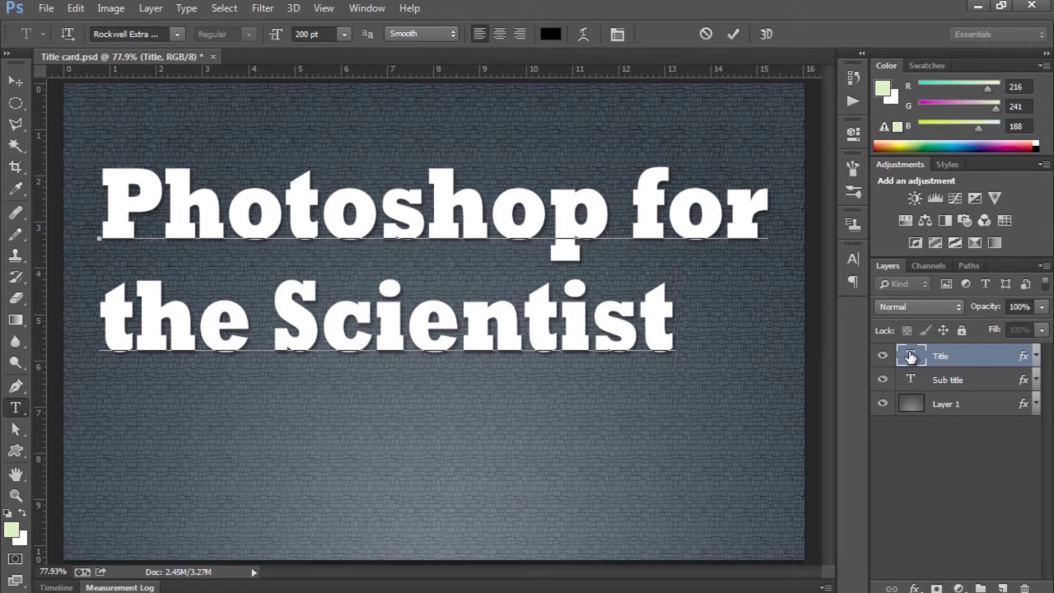
Change the subtitle to 'Beginner Lesson 1:' / 'Document Setup.' on two lines and commit it.
double_click(910, 378)
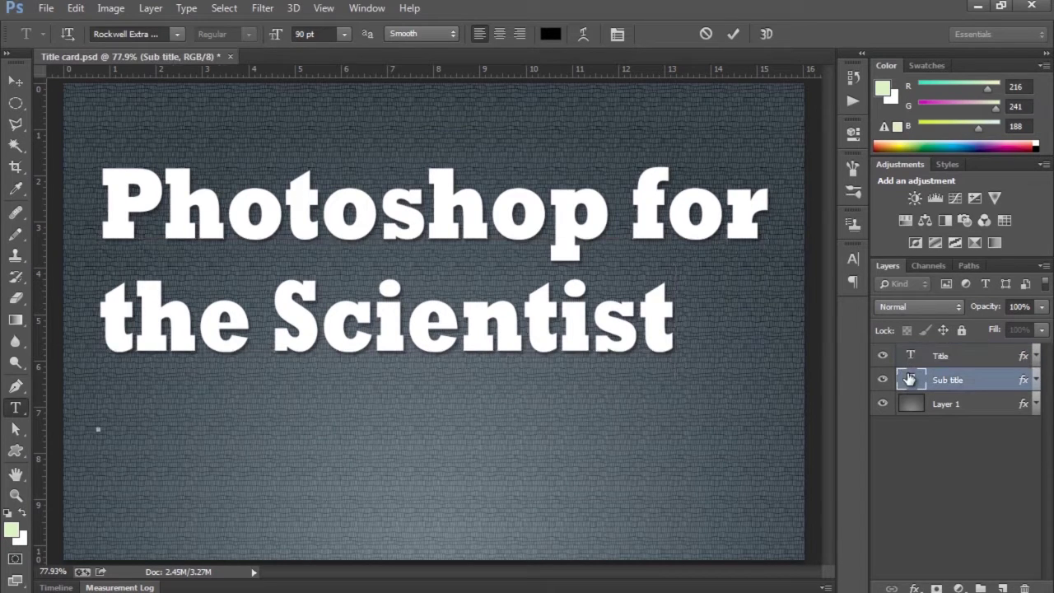
type("Beginner Les")
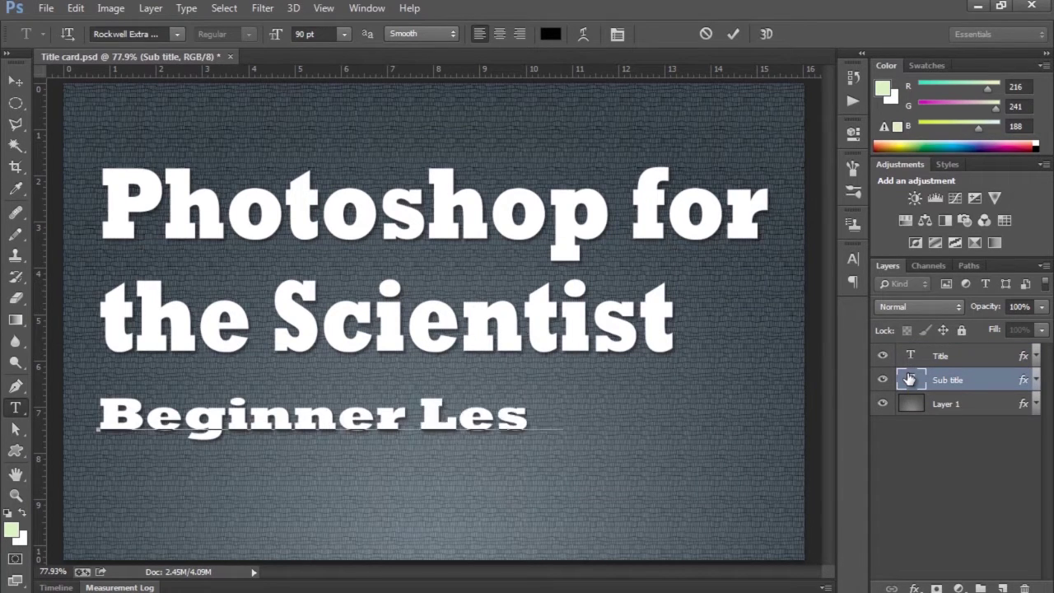
type("son 1:")
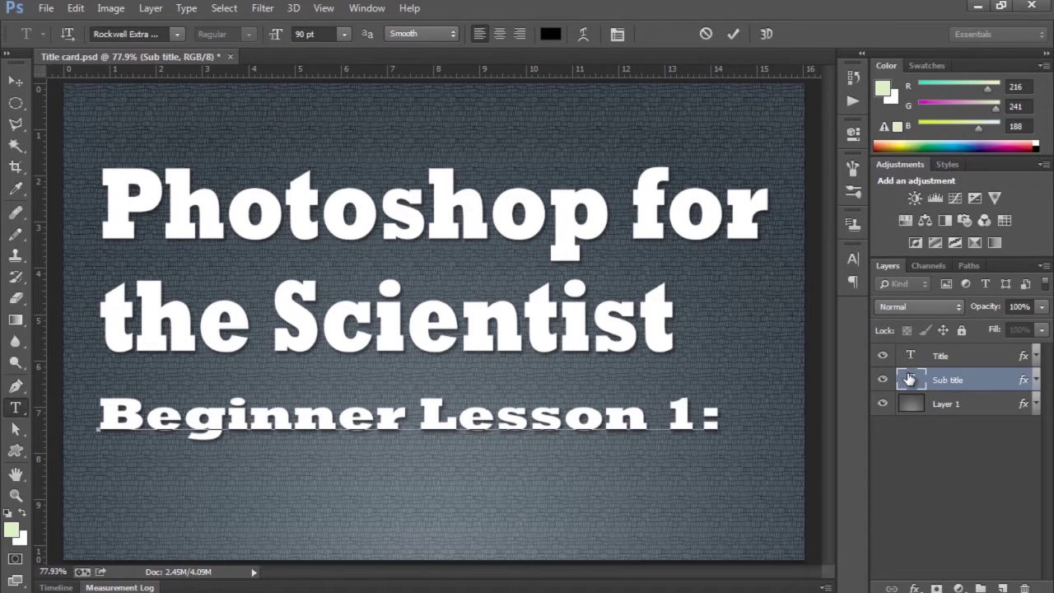
key("Return")
type("Document")
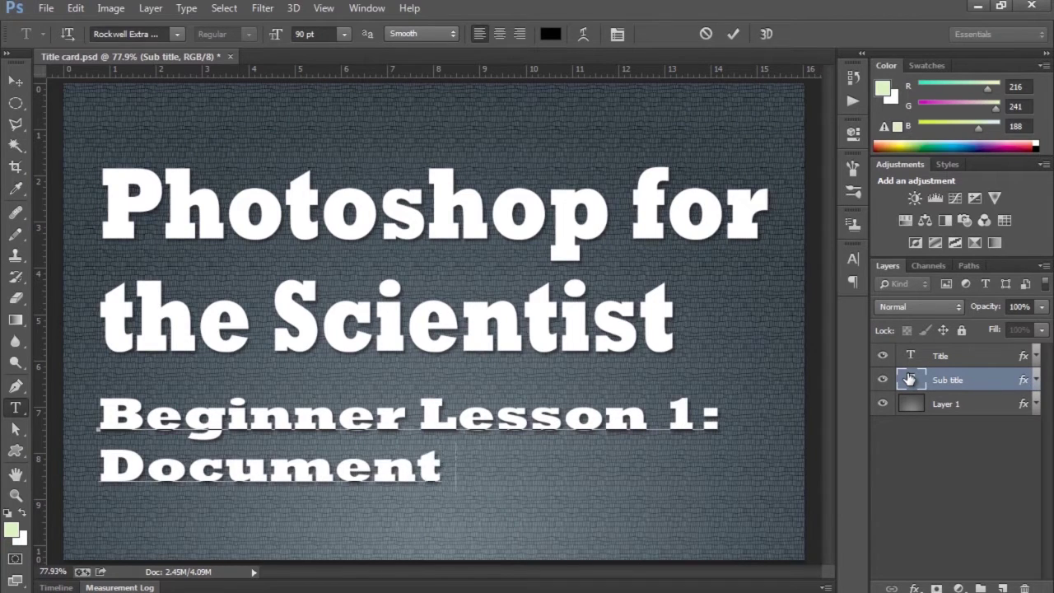
type(" Setup")
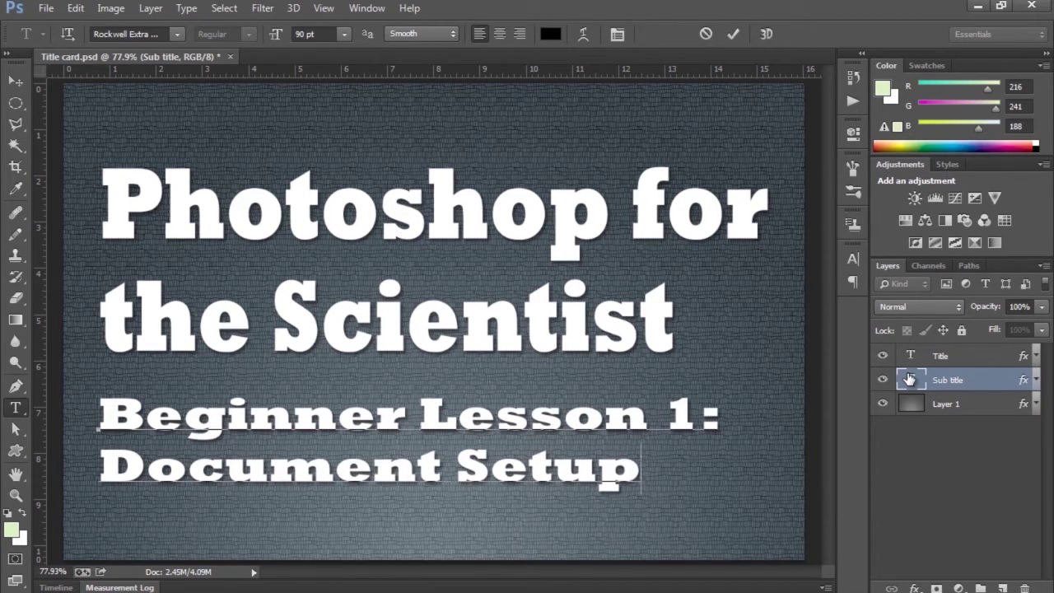
type(".")
key("ctrl+Return")
key("h")
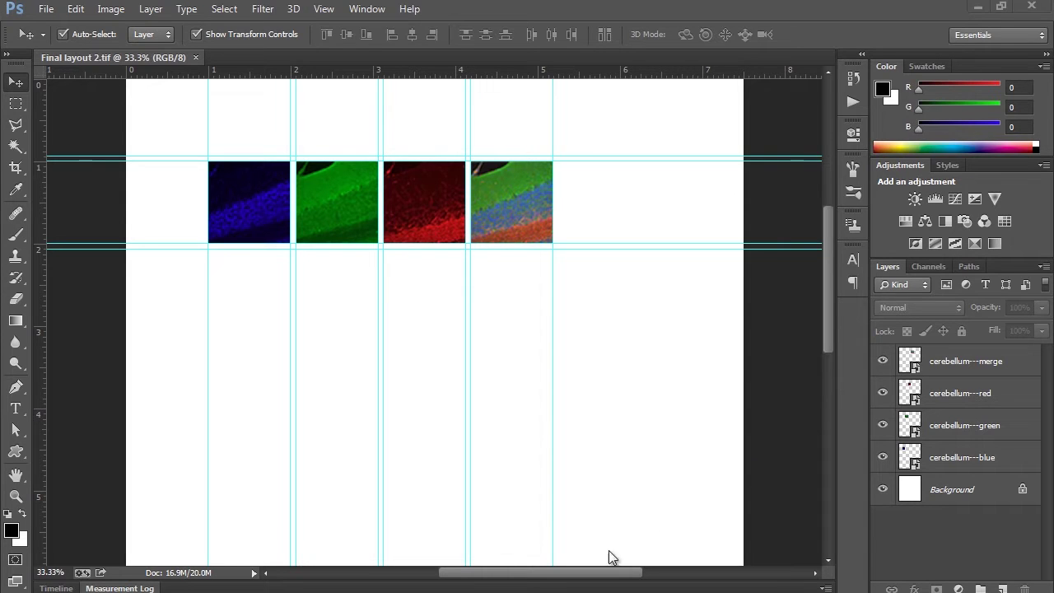
Go to the File Requirements section of the PLOS ONE figures page and scroll to its table.
mouse_move(548, 592)
left_click(546, 528)
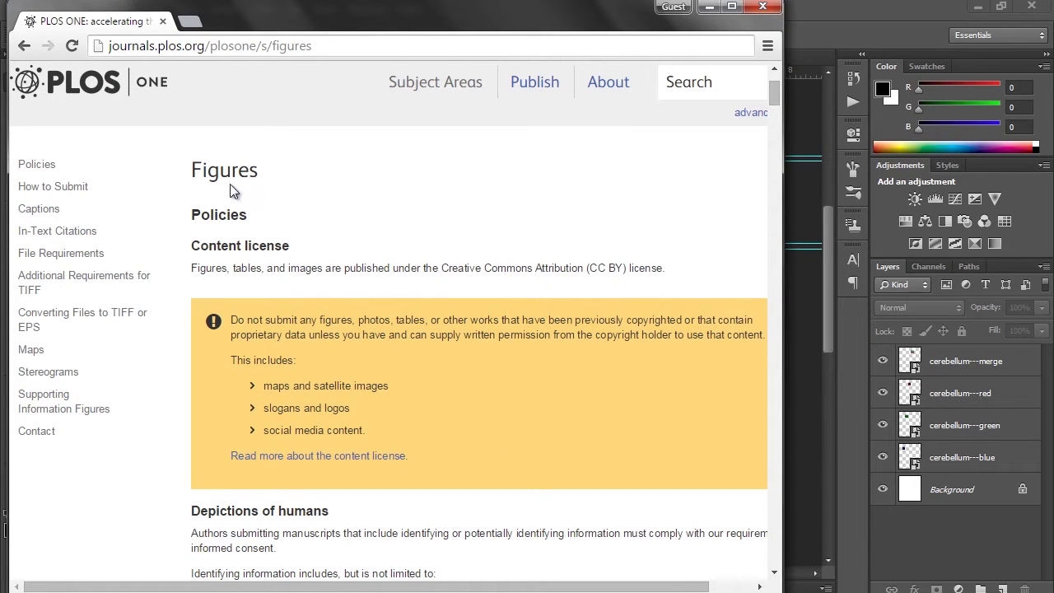
left_click(98, 252)
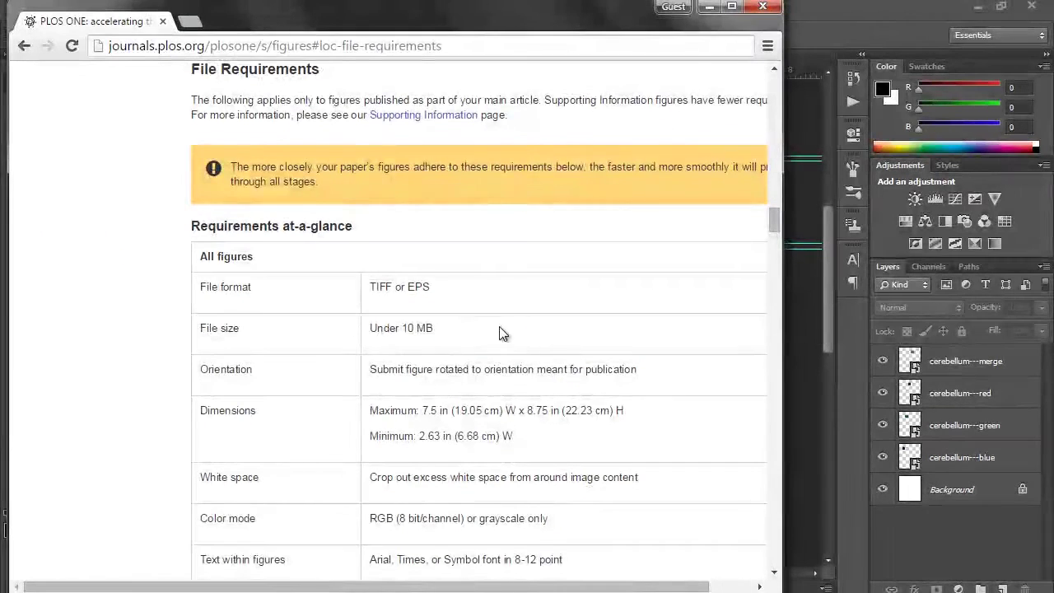
scroll(501, 332, "down", 2)
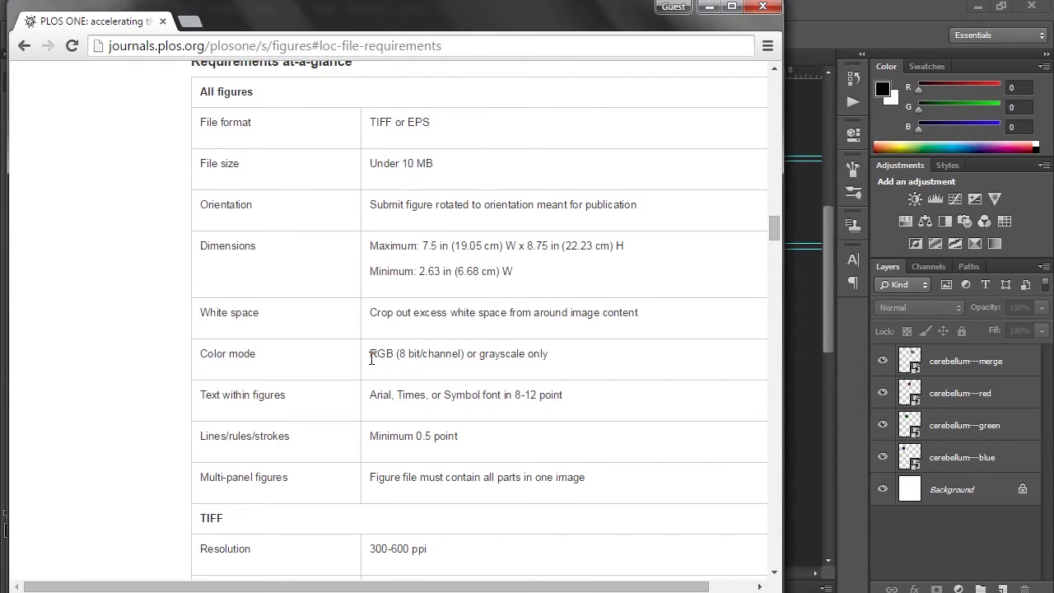
scroll(371, 359, "down", 2)
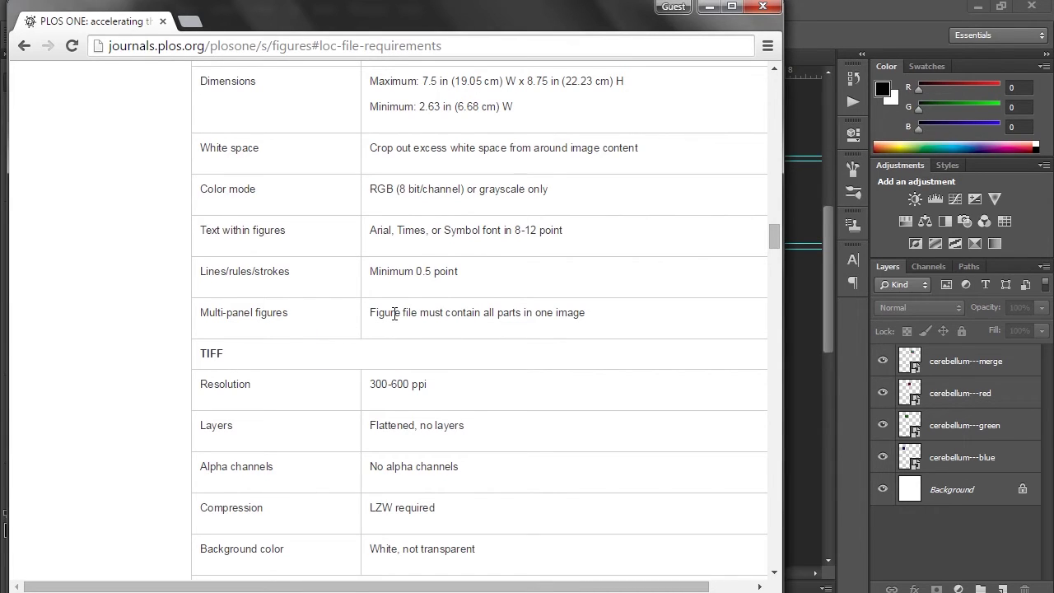
Scroll to the TIFF rows and highlight the 300 ppi limit and 'No alpha channels'.
scroll(305, 375, "down", 2)
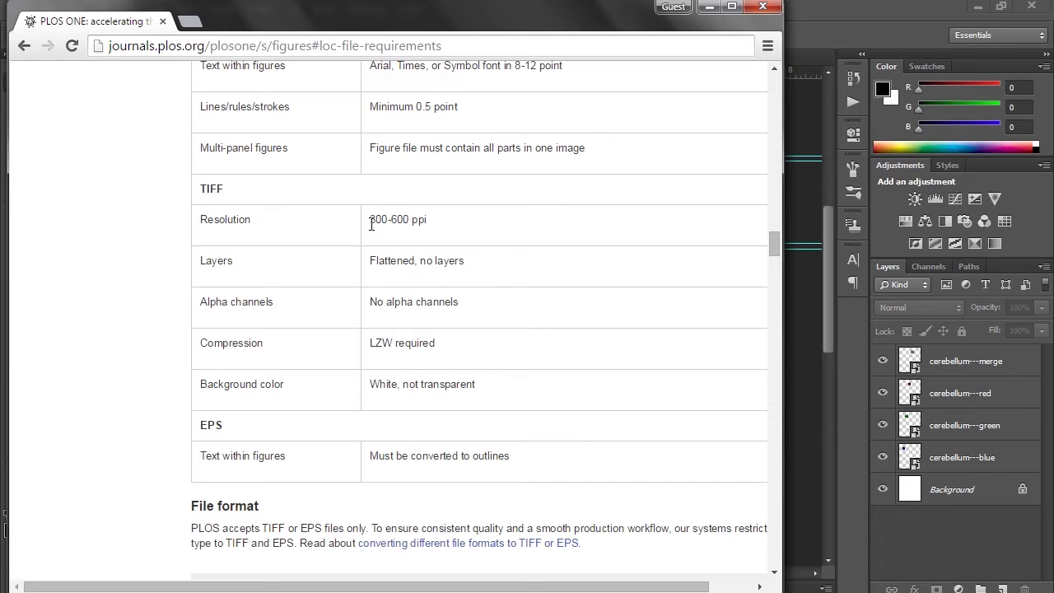
left_click_drag(370, 219, 395, 222)
left_click_drag(459, 302, 370, 302)
Clear the text highlight and minimize Chrome so Final layout 2 shows.
left_click(478, 307)
left_click(710, 8)
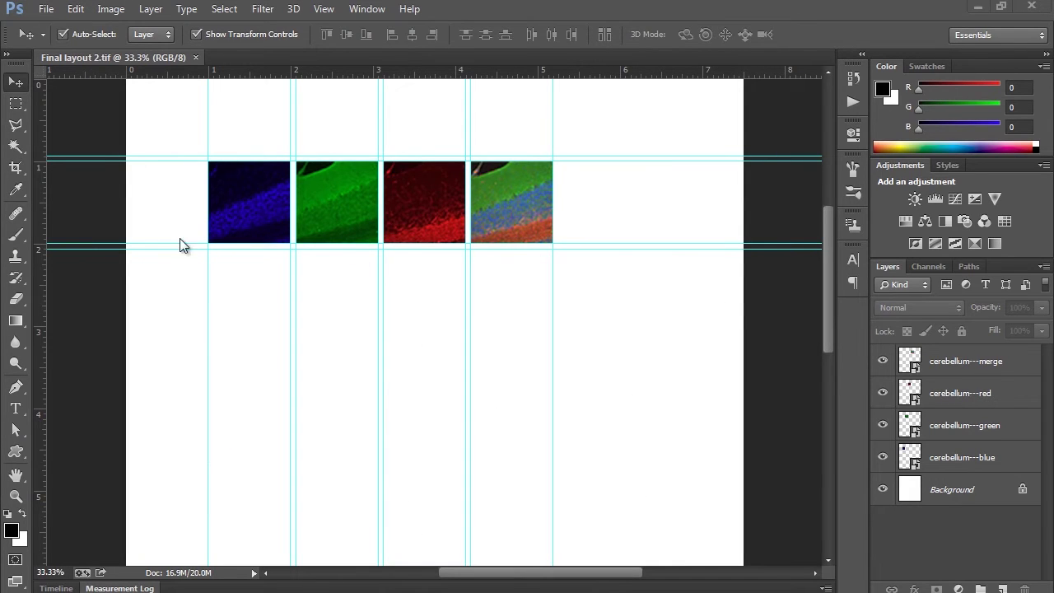
Close Final layout 2 and start a new document with a width of 7.5 inches.
left_click(196, 57)
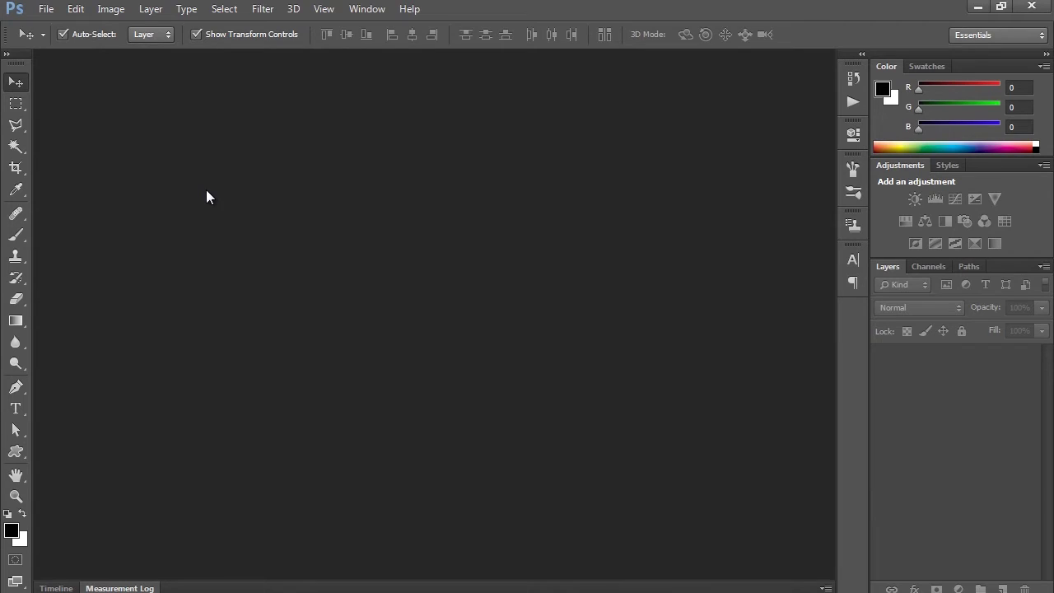
left_click(46, 9)
left_click(42, 27)
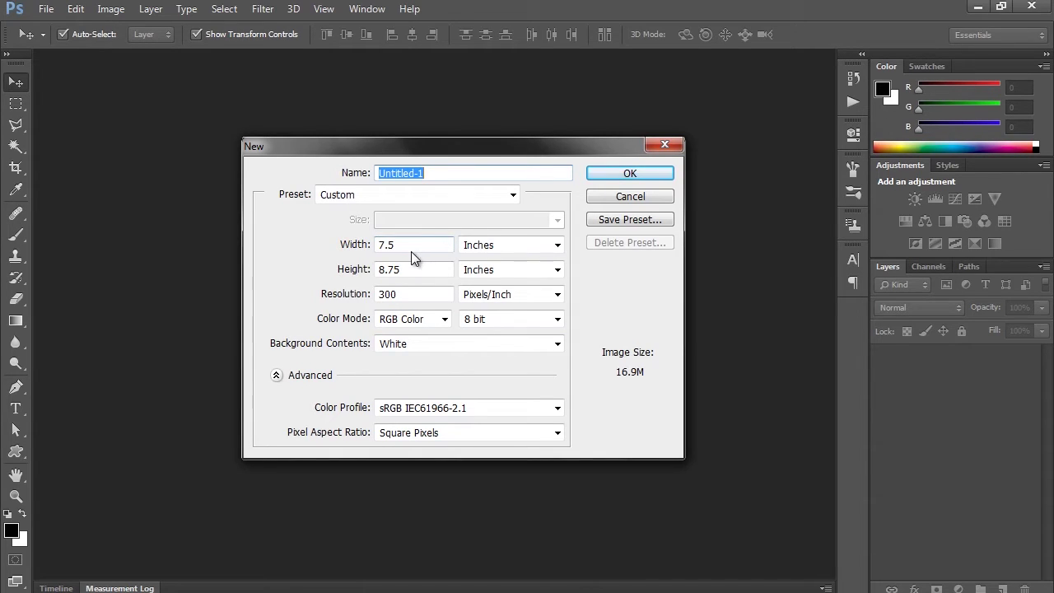
left_click(346, 248)
type("7.5")
Save the 7.5 × 8.75 in, 300 ppi settings as a document preset named 'Plos One Figure'.
left_click(630, 219)
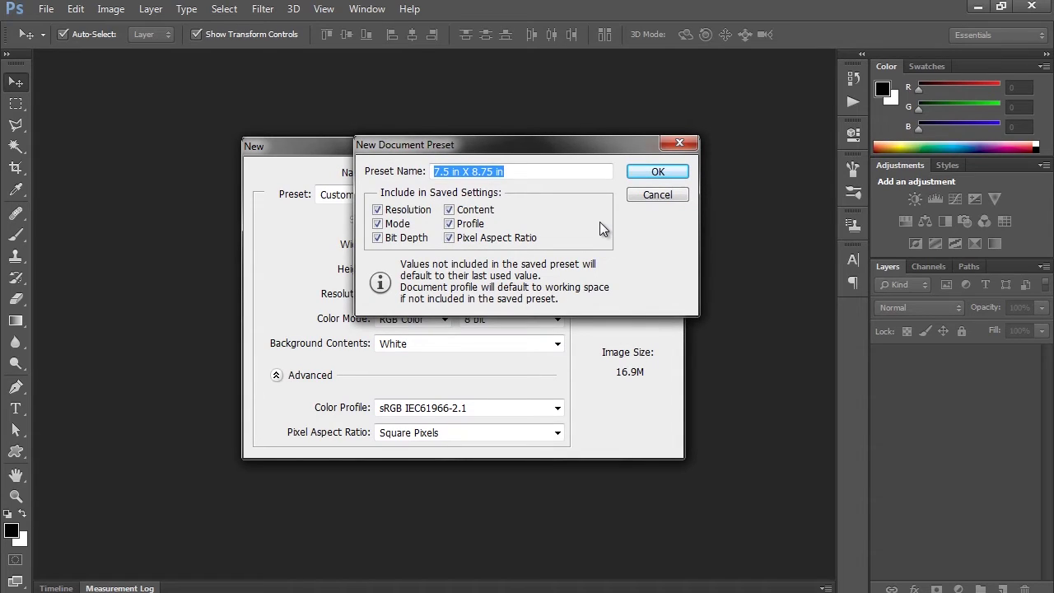
type("Plos O")
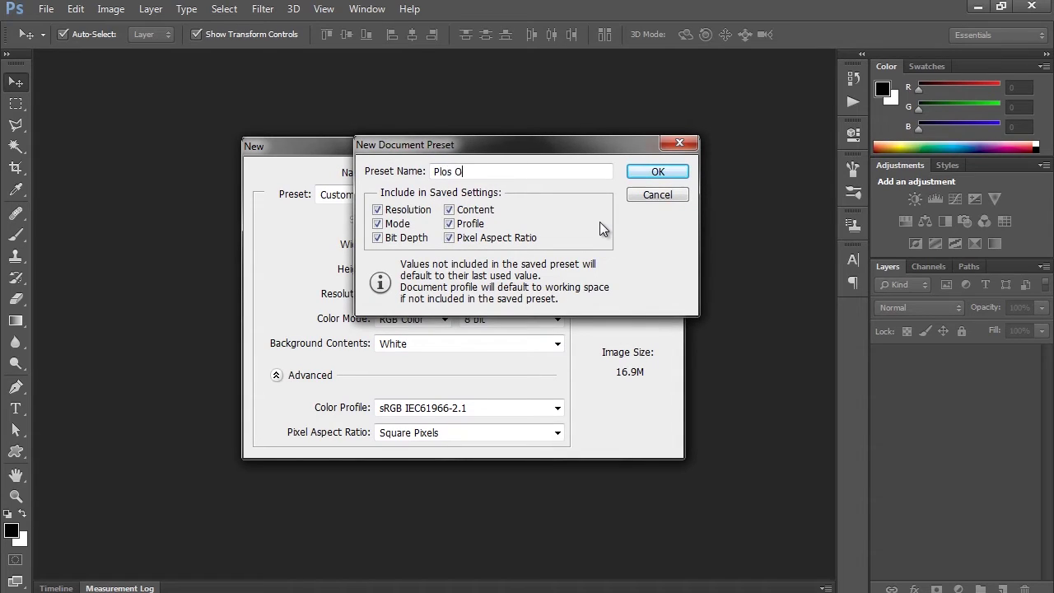
type("ne Figure")
left_click(658, 172)
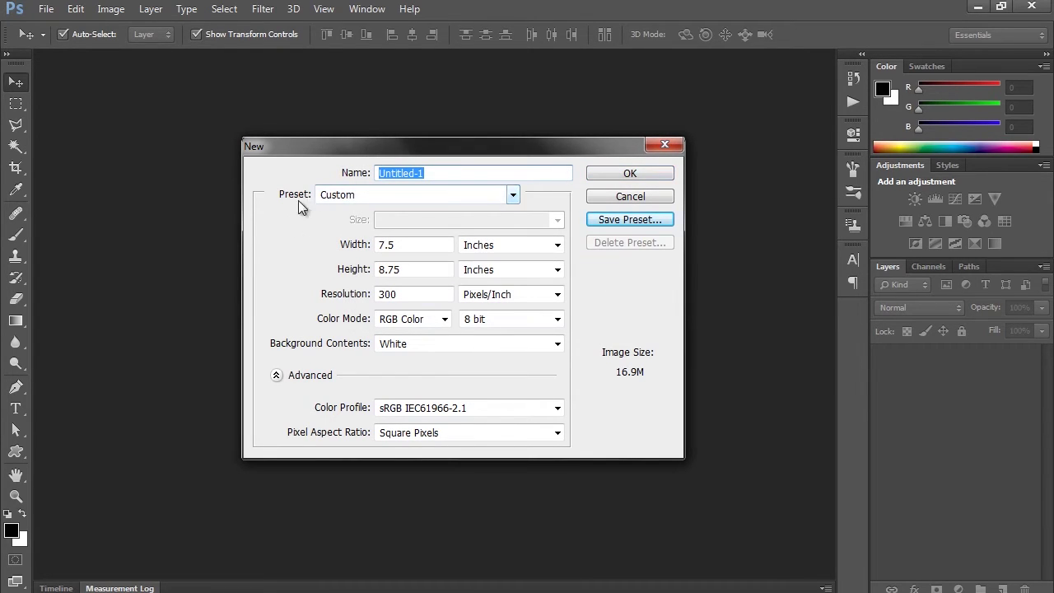
Apply the Plos One Figure preset, name the document 'Figure 1', and create it.
left_click(508, 196)
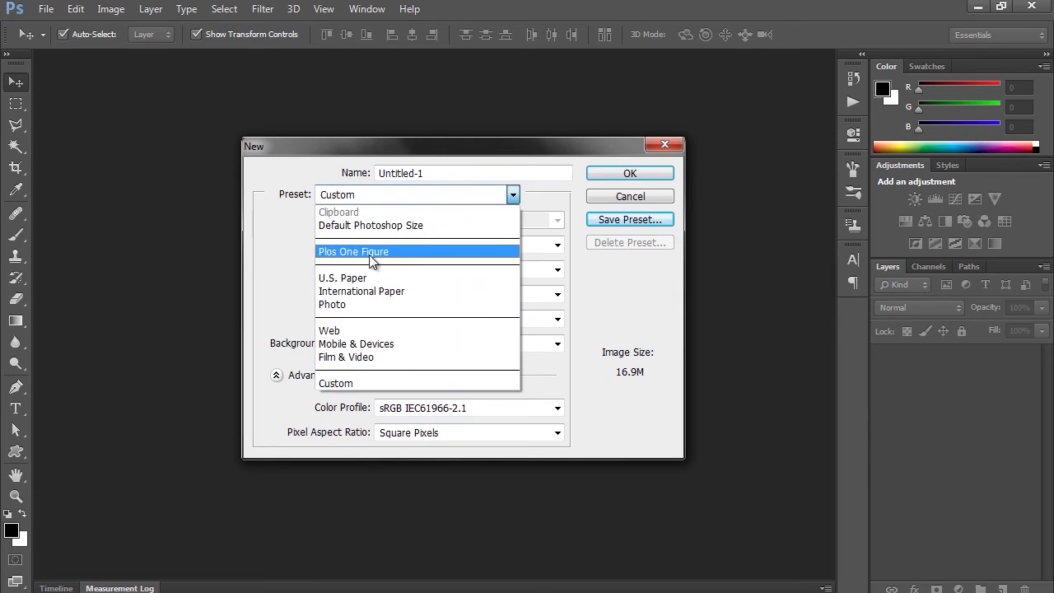
left_click(373, 256)
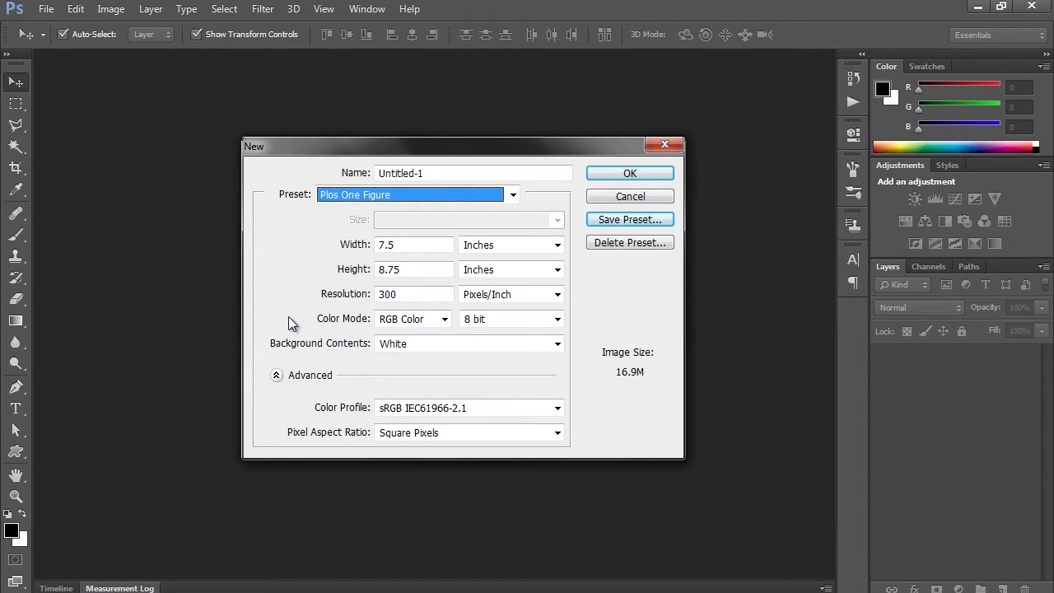
left_click(427, 174)
left_click_drag(428, 174, 326, 147)
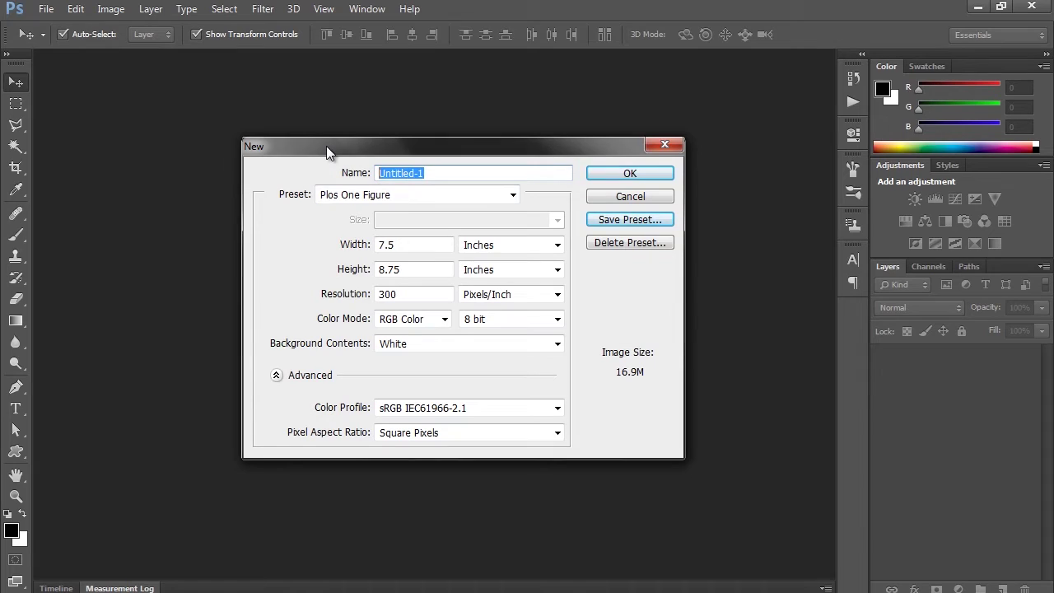
type("Figure 1")
left_click(664, 174)
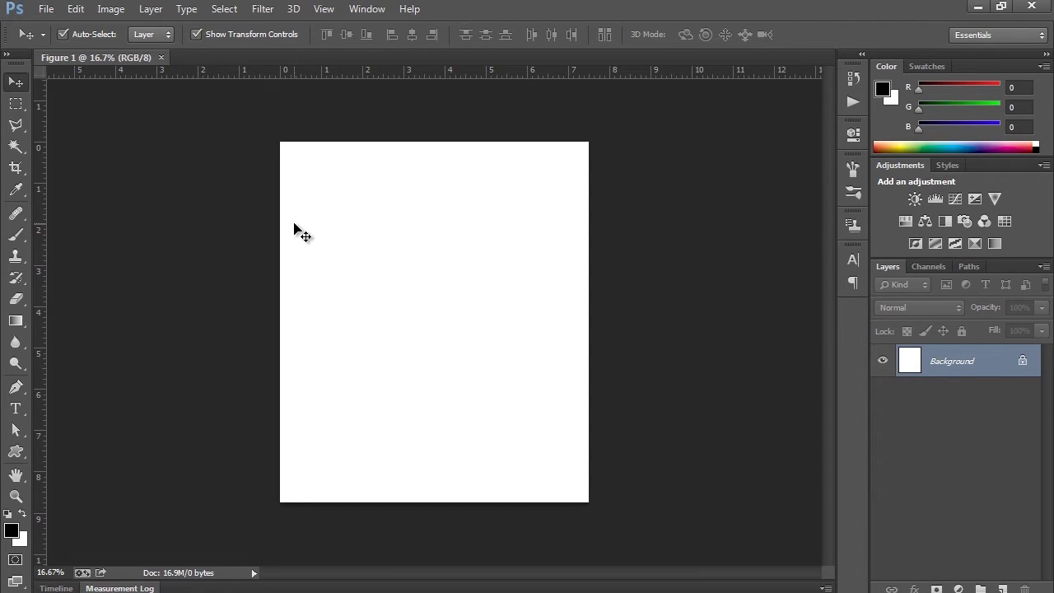
Add a vertical guide at position 2 with View > New Guide.
left_click(322, 9)
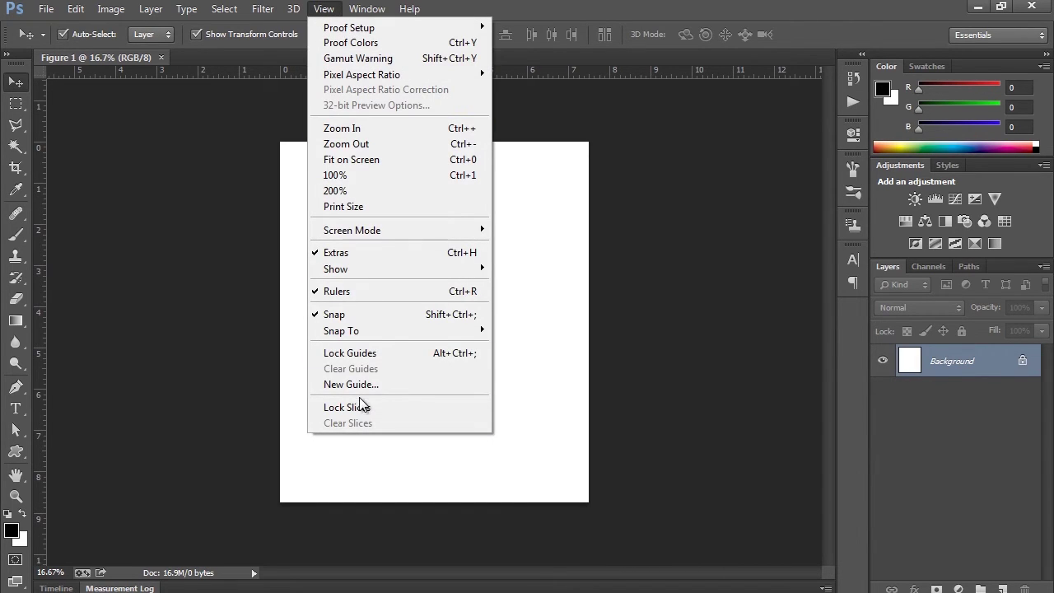
left_click(366, 385)
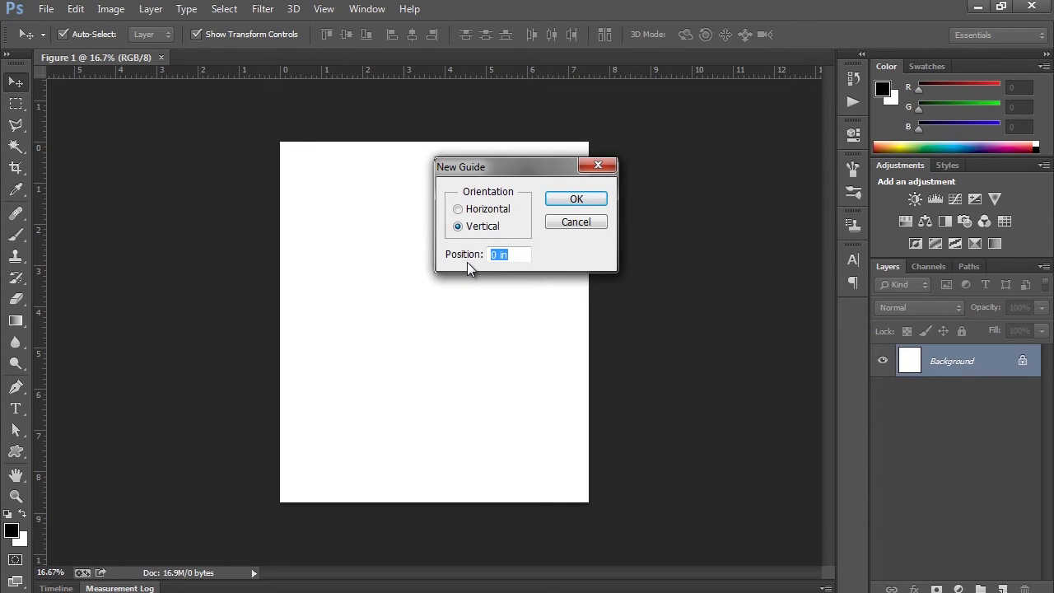
type("2.63")
key("Return")
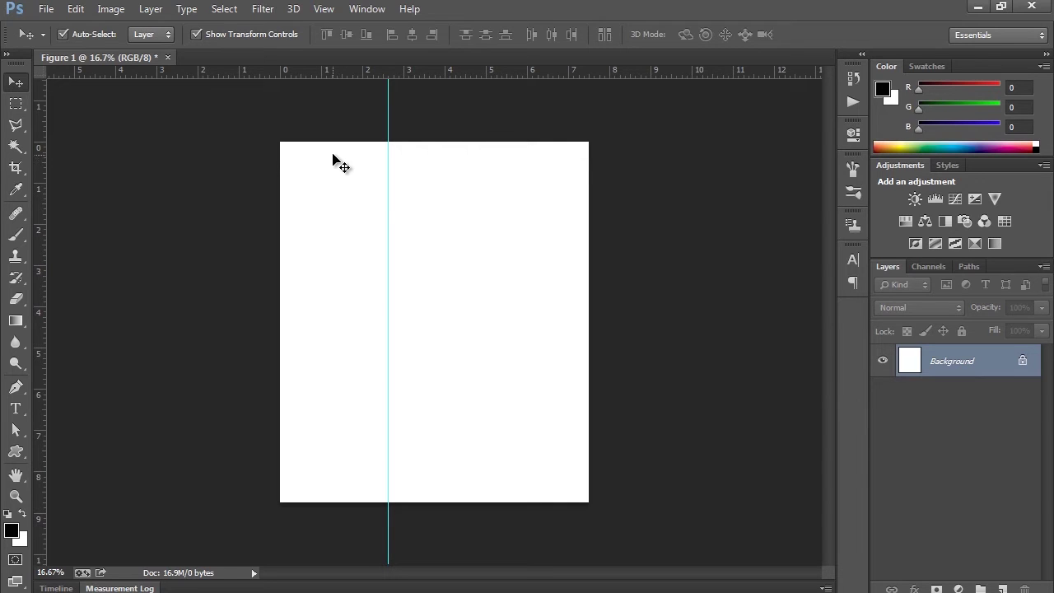
left_click(324, 8)
left_click(312, 61)
left_click(334, 10)
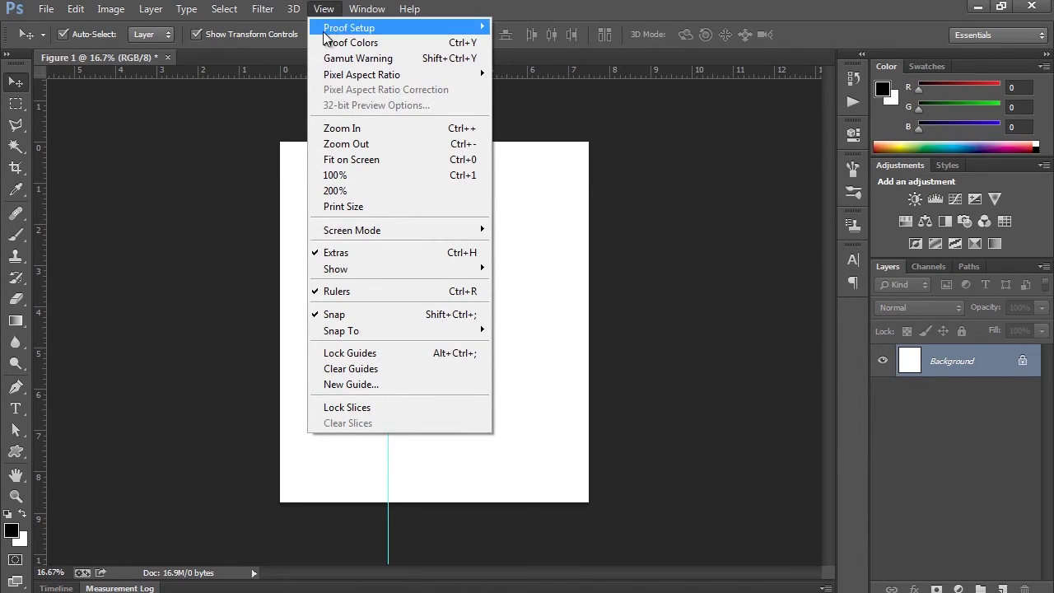
left_click(349, 292)
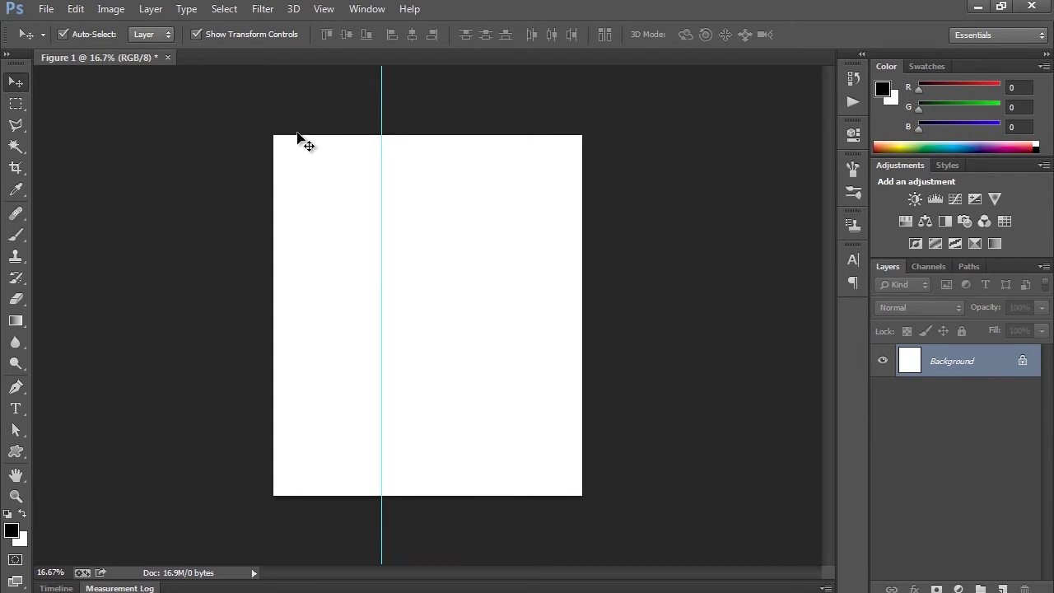
key("ctrl+r")
key("ctrl+r")
key("ctrl+r")
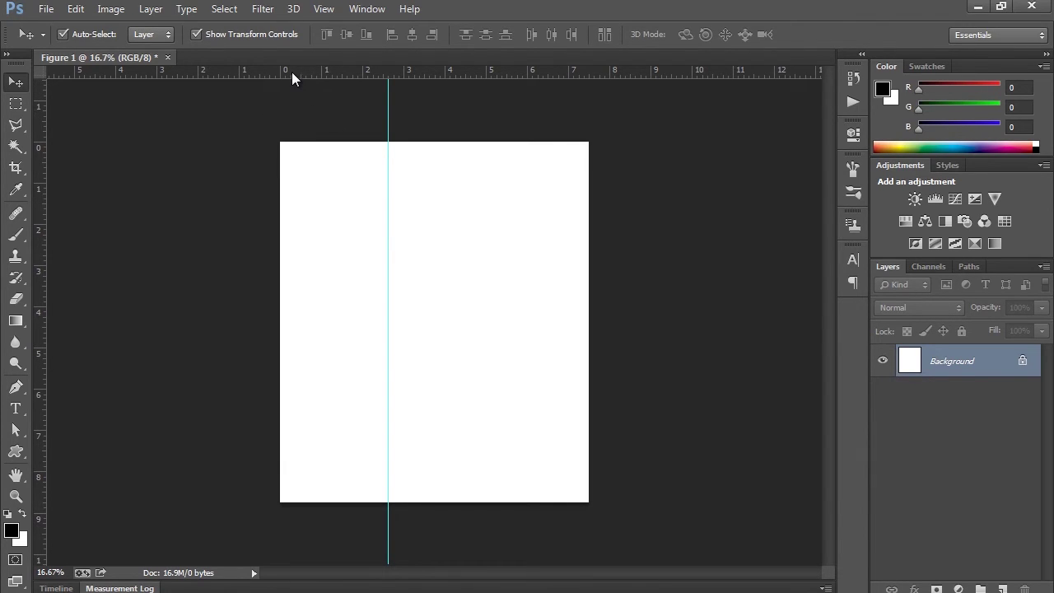
Place a horizontal guide 1 in from the top and move the vertical guide to 1 in.
left_click_drag(292, 69, 260, 183)
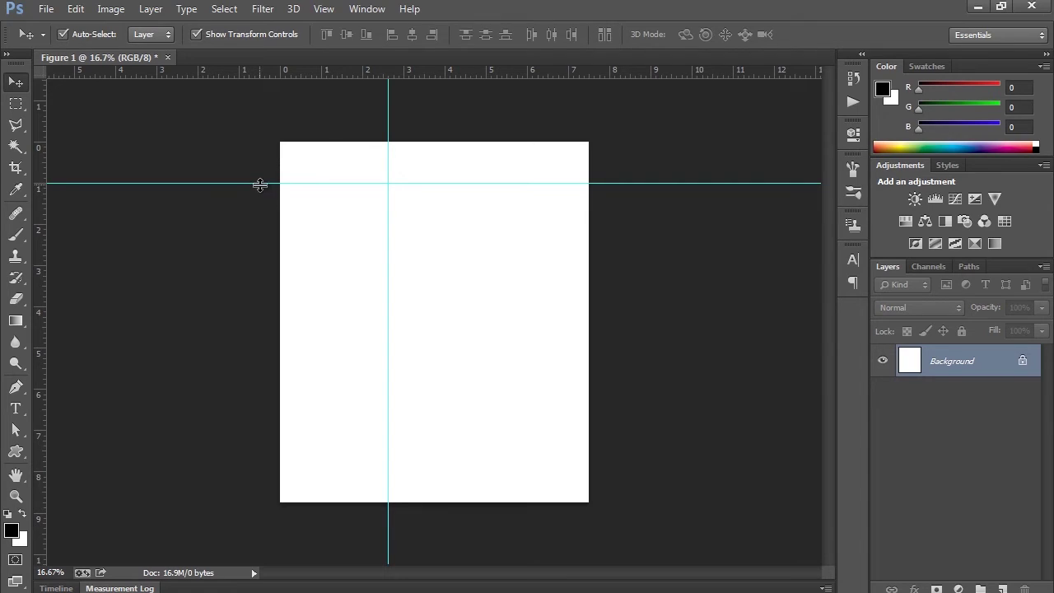
mouse_move(256, 182)
left_mouse_down()
mouse_move(262, 162)
mouse_move(251, 223)
mouse_move(244, 183)
left_mouse_up()
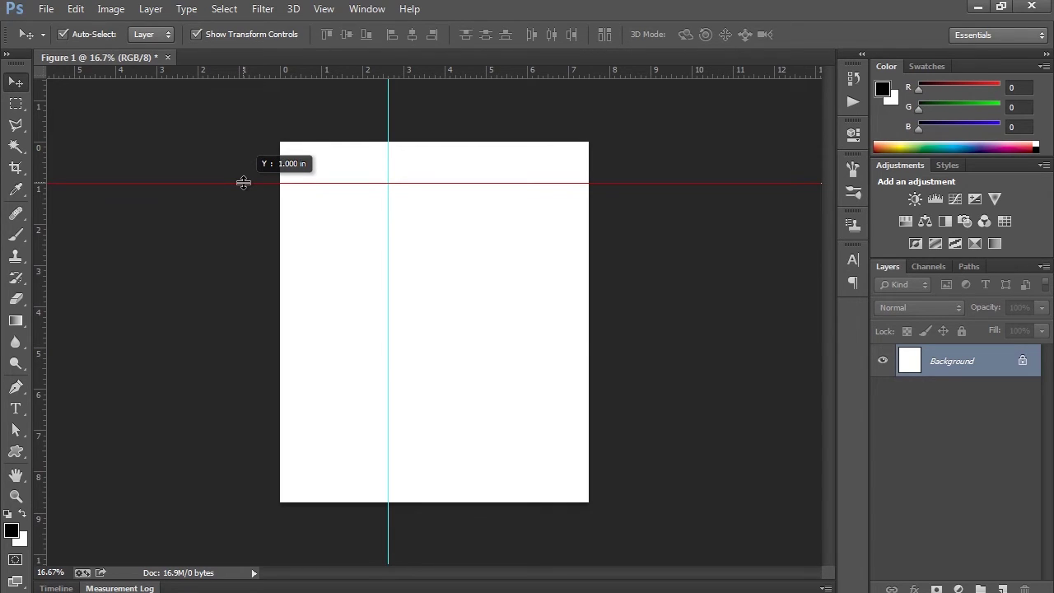
left_click_drag(244, 183, 244, 183)
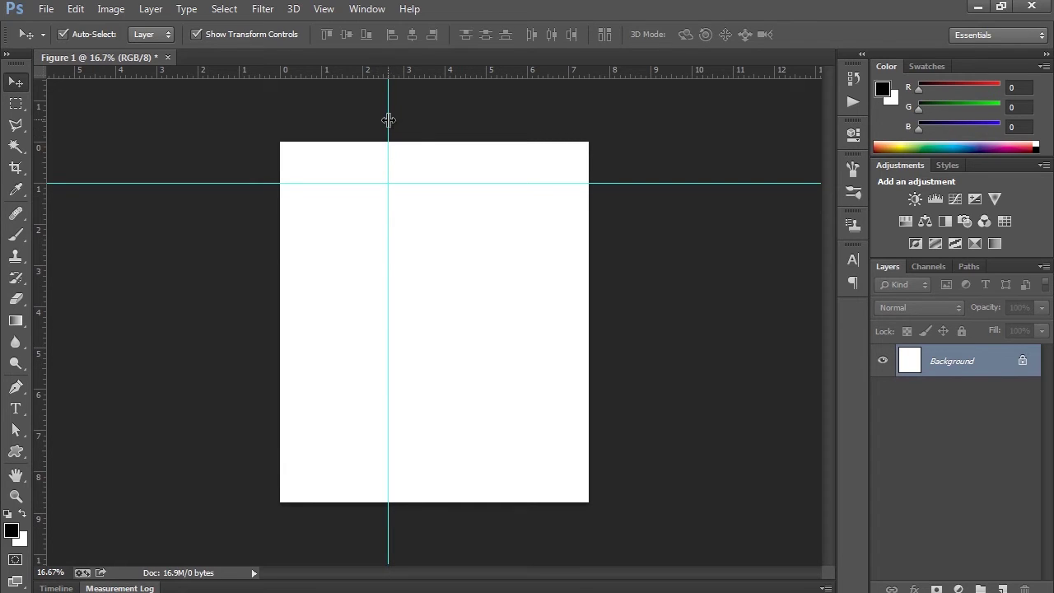
left_click_drag(388, 120, 321, 157)
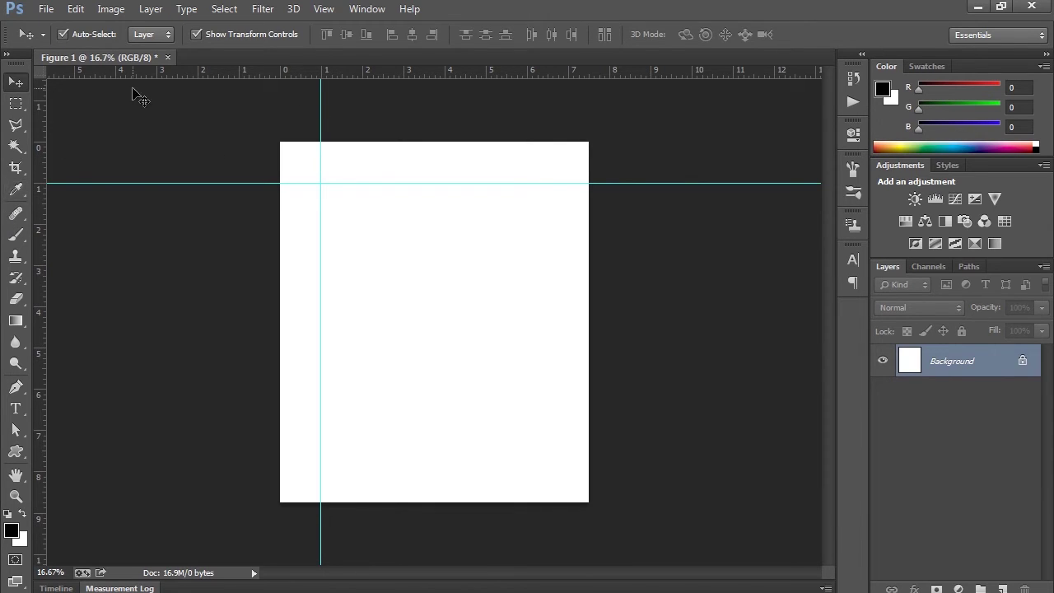
Drag seven vertical guides from the left ruler to mark the edges of the four panel columns.
left_click_drag(40, 161, 362, 187)
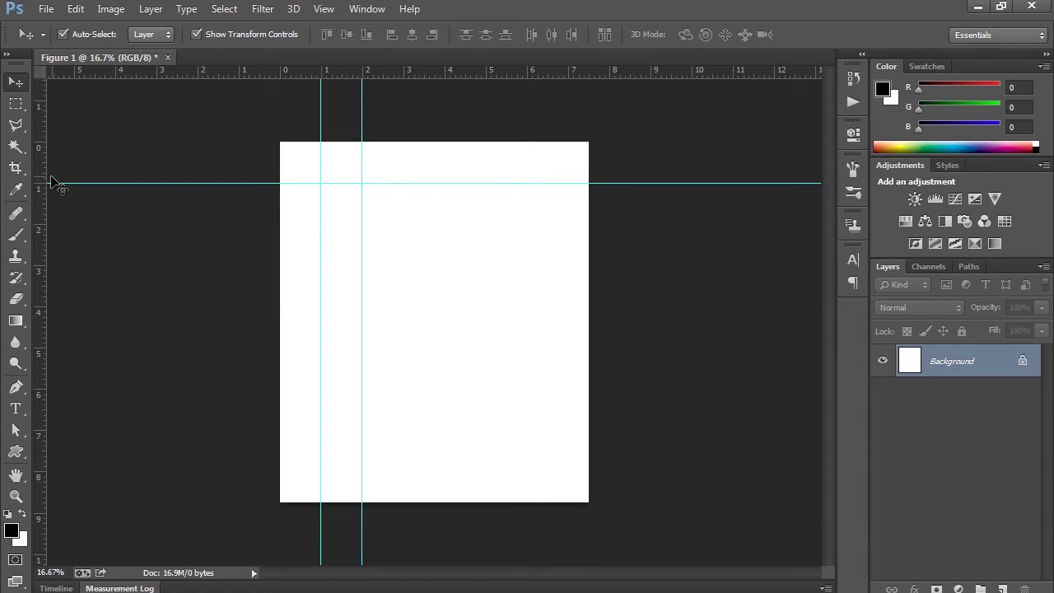
left_click_drag(41, 169, 367, 153)
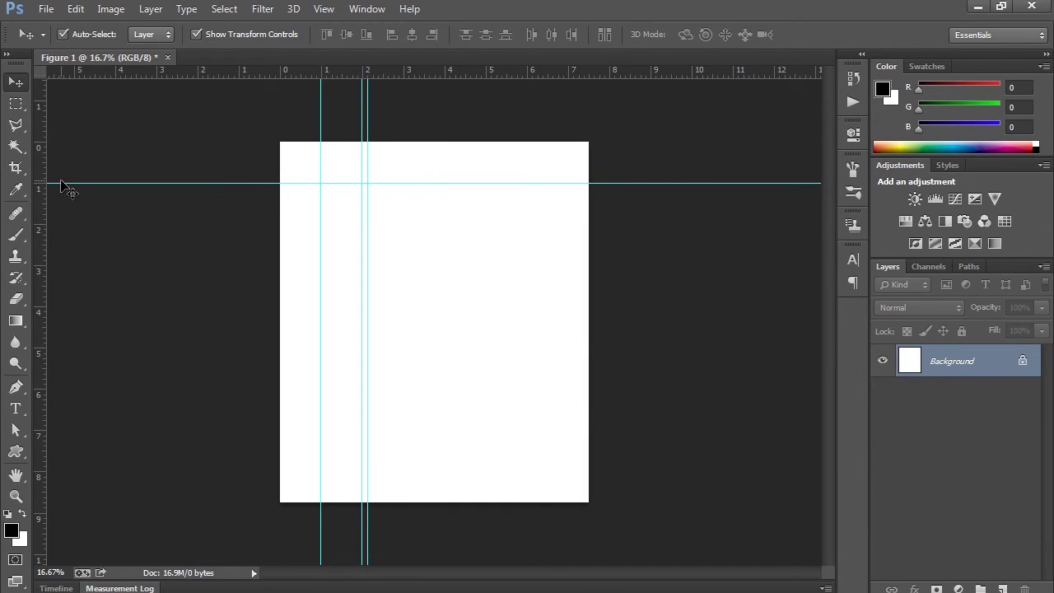
left_click_drag(43, 169, 412, 167)
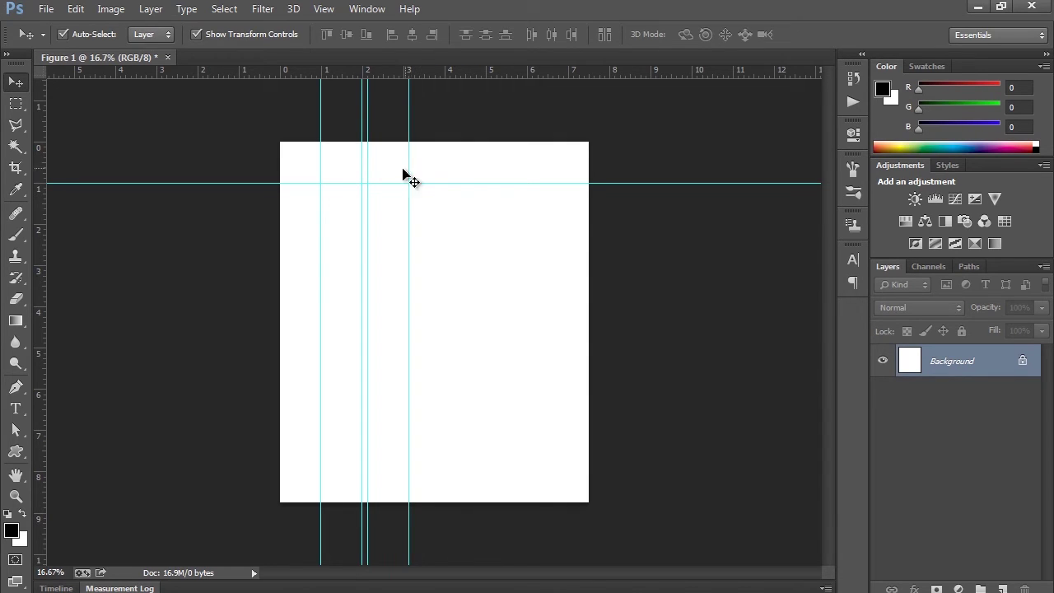
left_click_drag(43, 168, 416, 155)
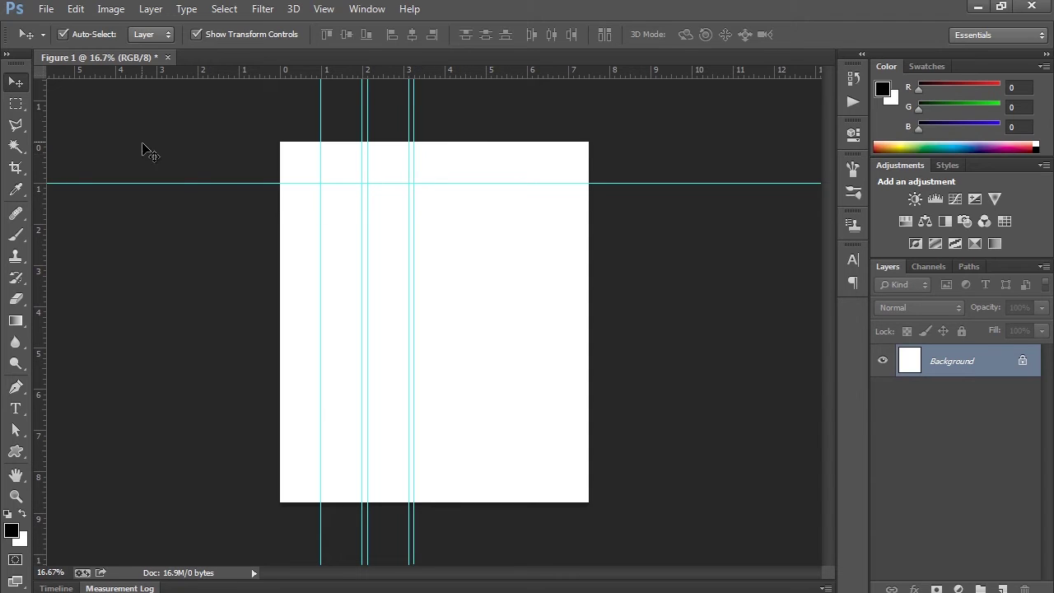
left_click_drag(40, 162, 456, 153)
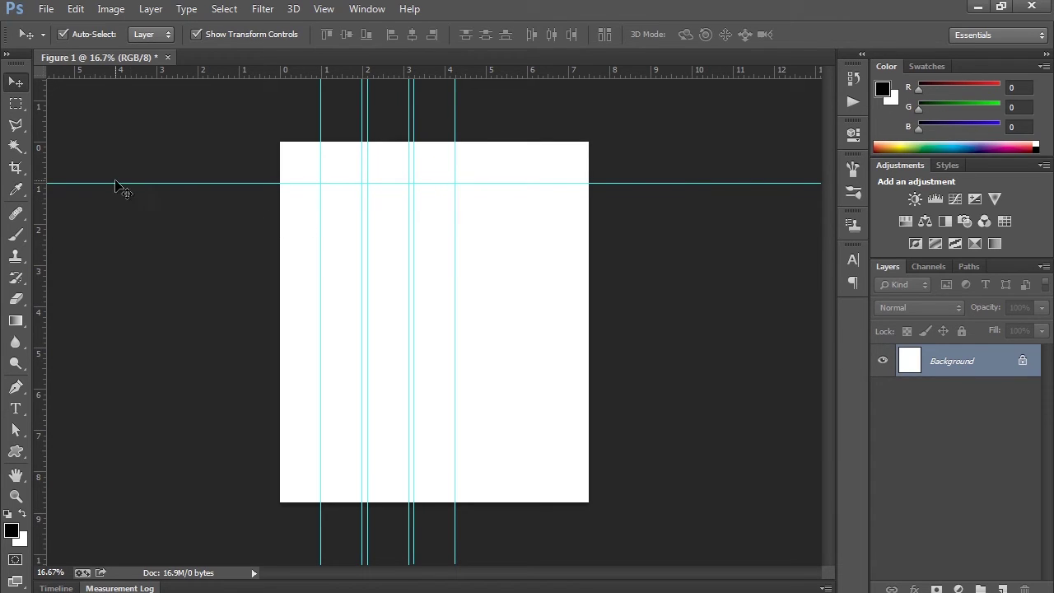
left_click_drag(43, 165, 461, 176)
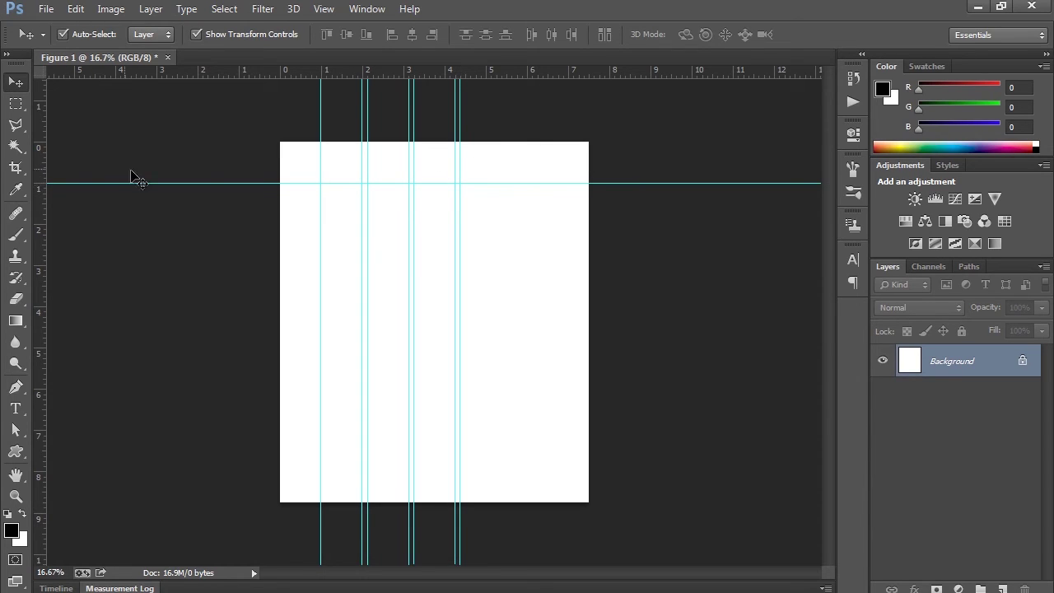
left_click_drag(39, 155, 503, 158)
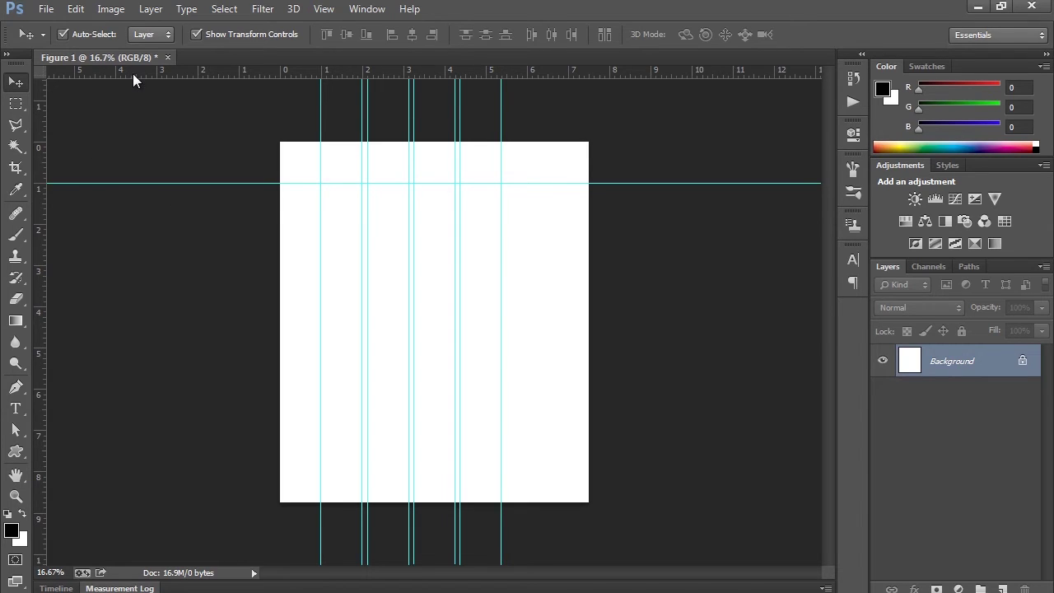
Add a second horizontal guide at 1.875 in and bring up the cerebellum image folder.
left_click_drag(133, 73, 118, 224)
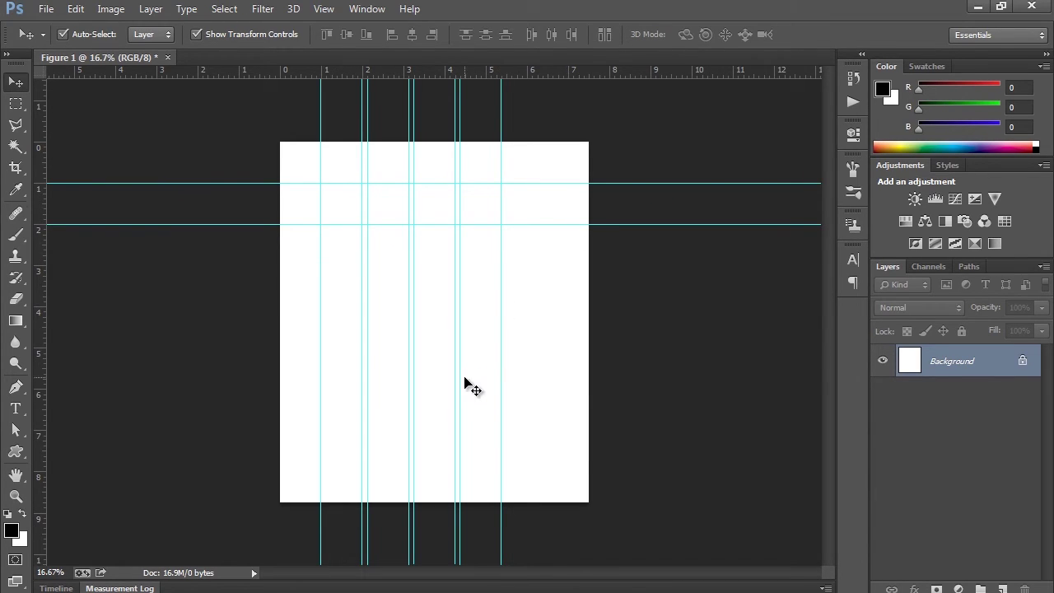
mouse_move(346, 592)
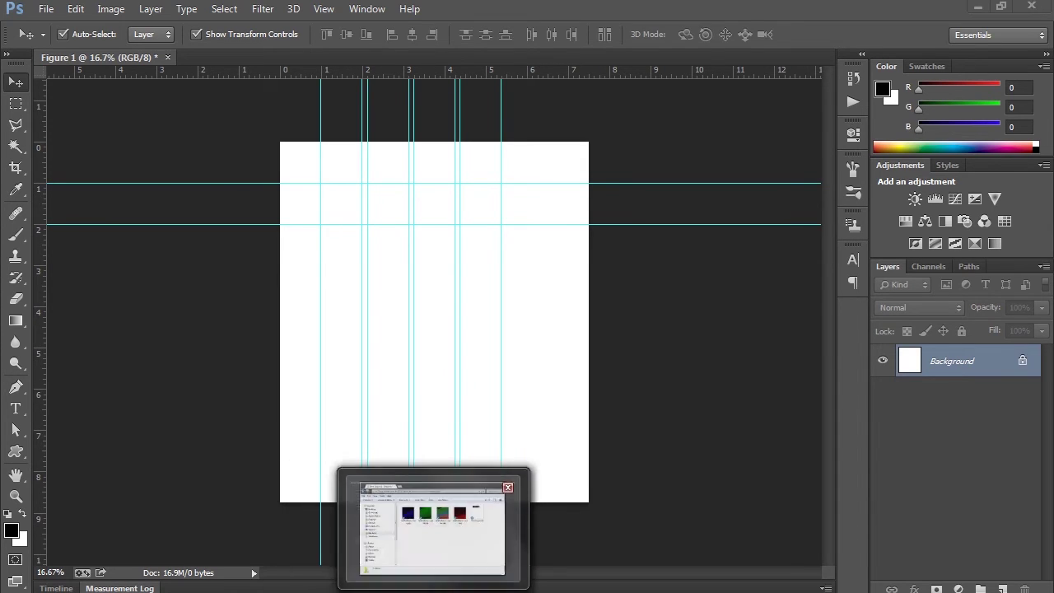
left_click(527, 535)
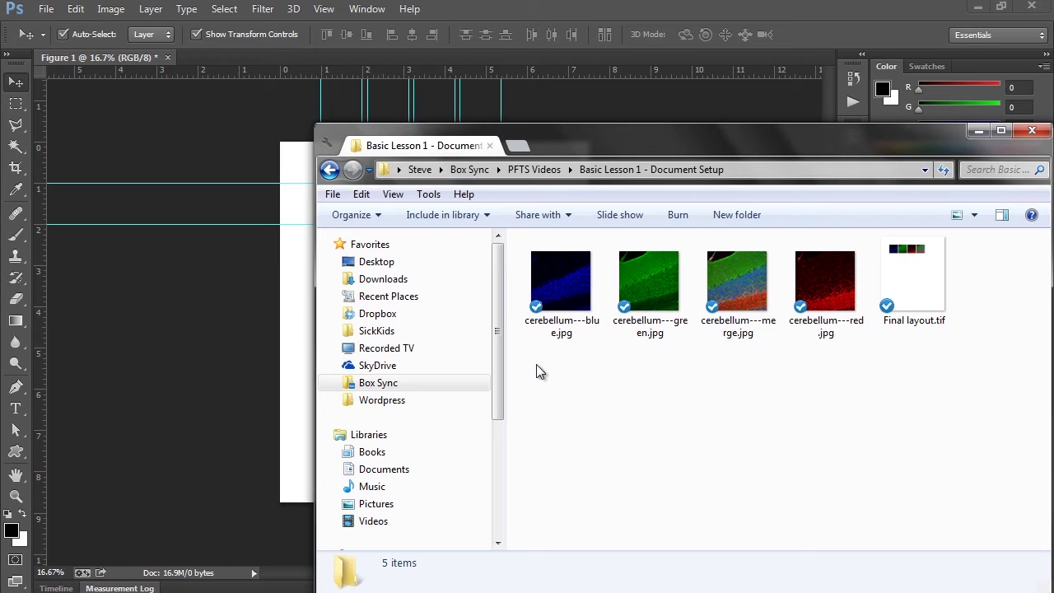
Select the four cerebellum JPG files in Explorer and drag them onto the Figure 1 canvas.
left_click_drag(536, 364, 824, 239)
left_click_drag(554, 285, 282, 339)
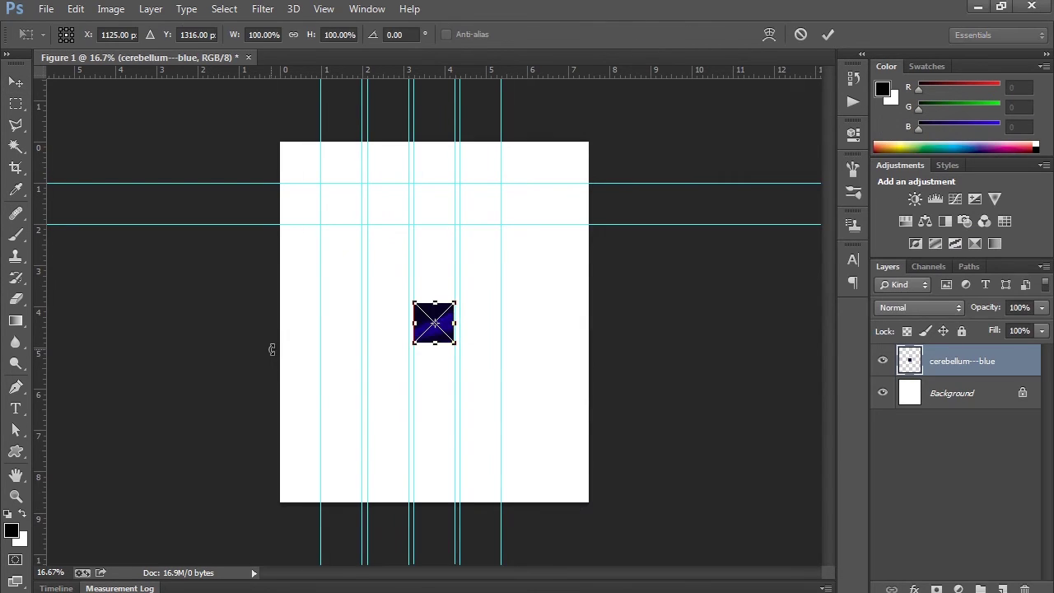
Position the blue and green cerebellum images in the first and second guide slots.
left_click_drag(441, 337, 343, 221)
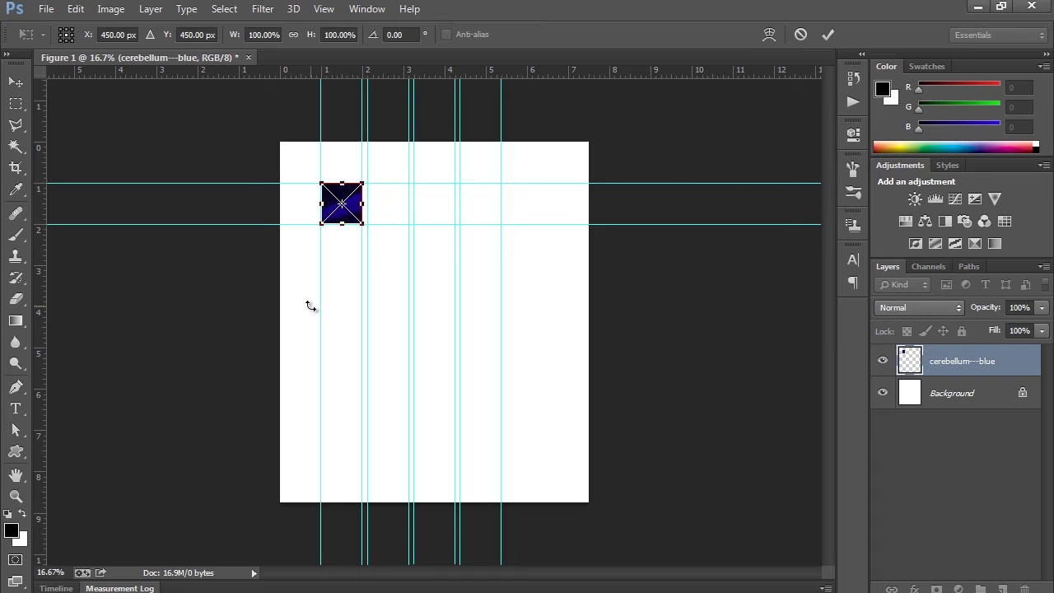
key("Return")
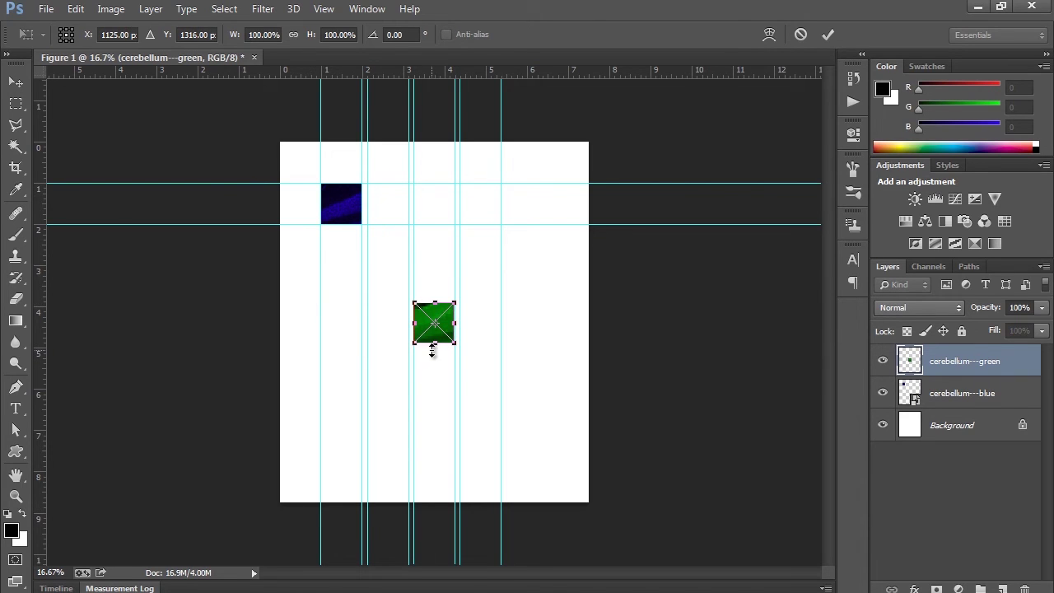
left_click_drag(438, 331, 392, 211)
key("Return")
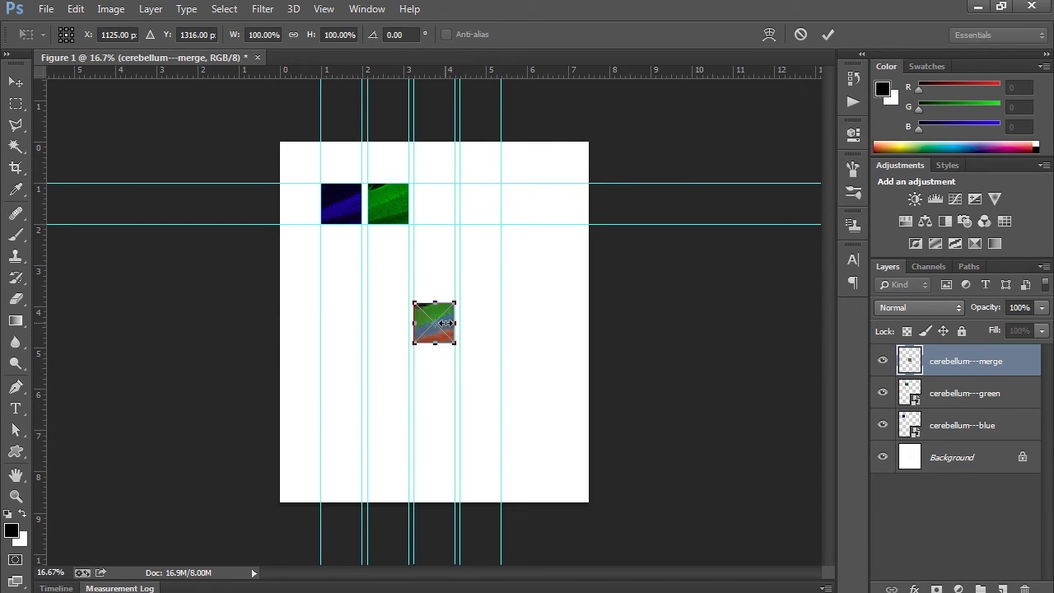
Place the merged image in the fourth slot and the red image in the third, then deselect.
mouse_move(435, 320)
left_mouse_down()
mouse_move(464, 293)
mouse_move(476, 214)
mouse_move(431, 328)
left_mouse_up()
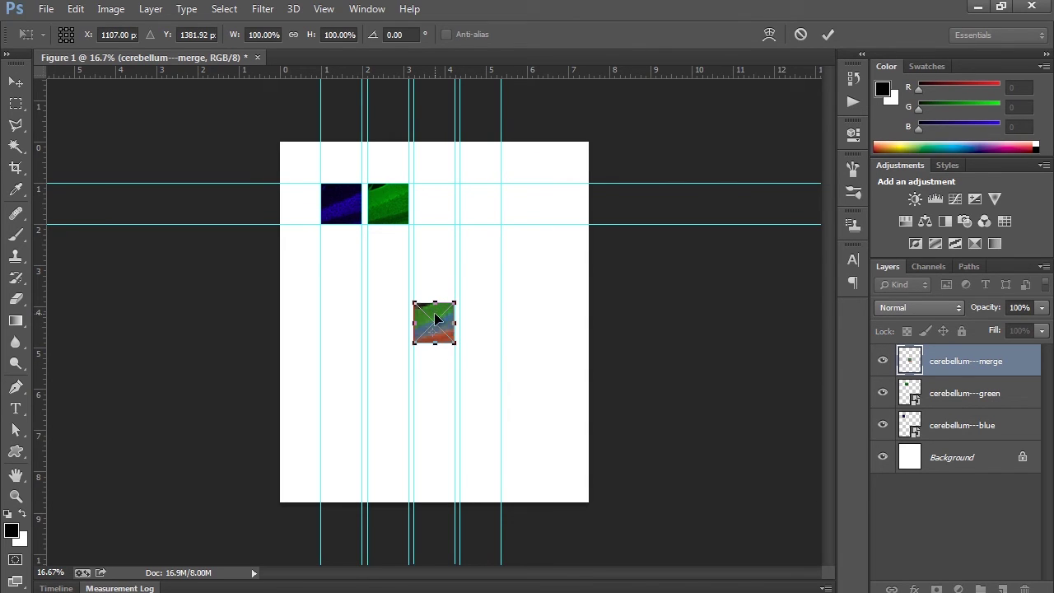
left_click_drag(436, 320, 483, 200)
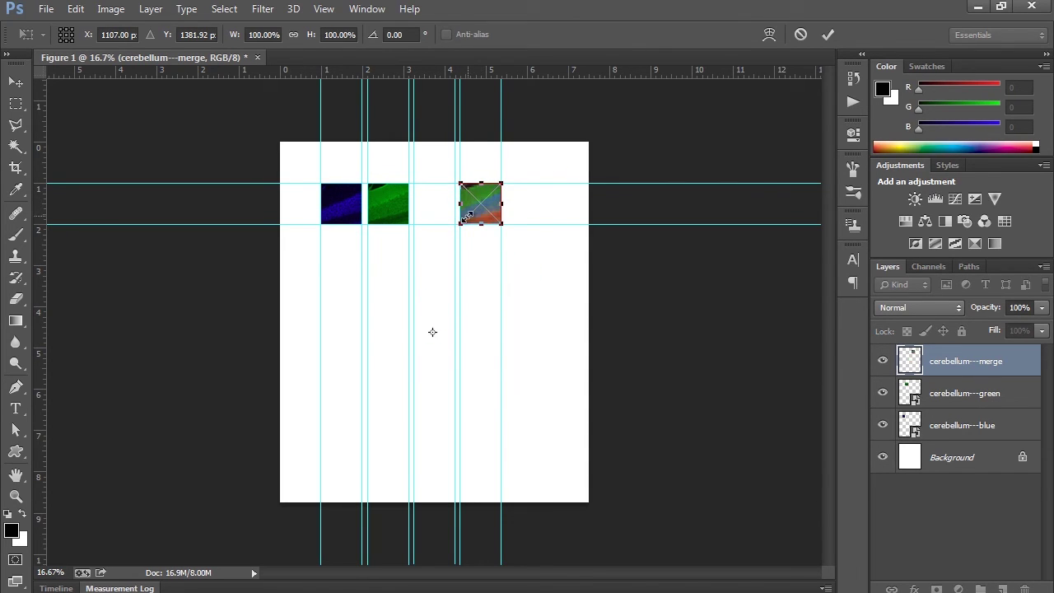
key("Return")
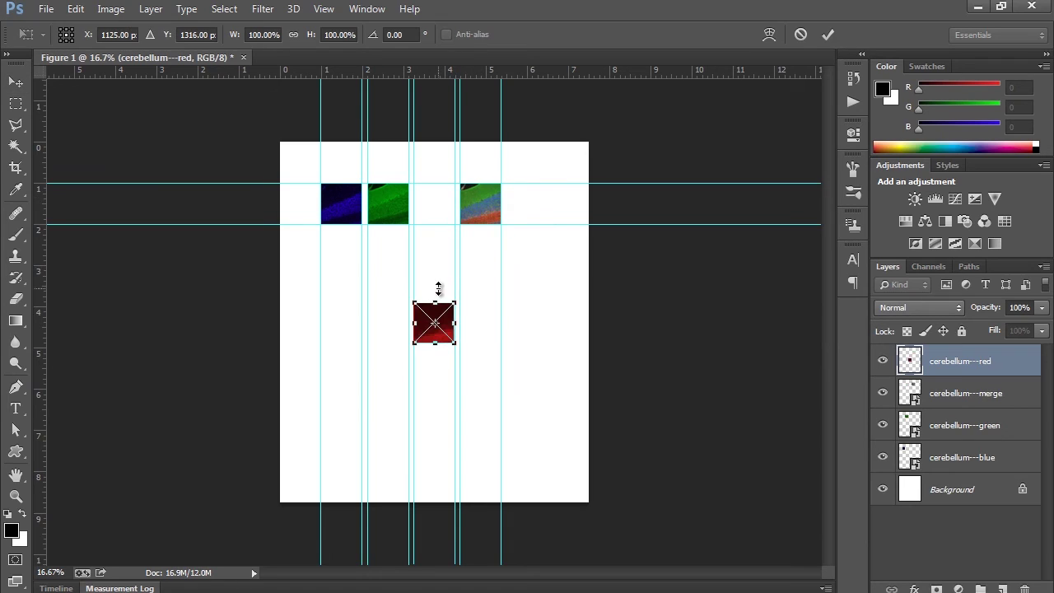
left_click_drag(433, 317, 434, 191)
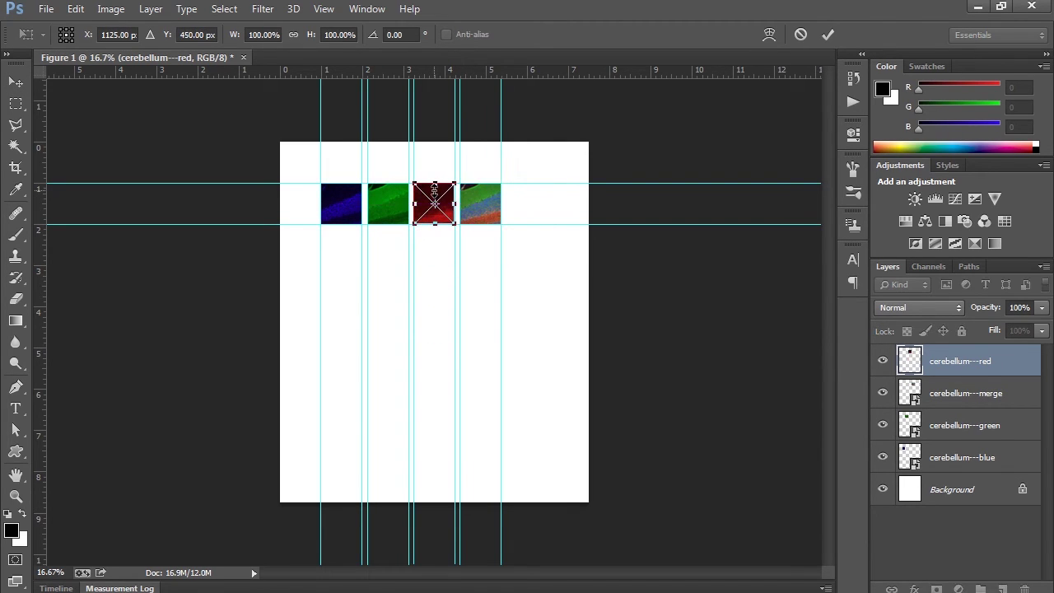
key("Return")
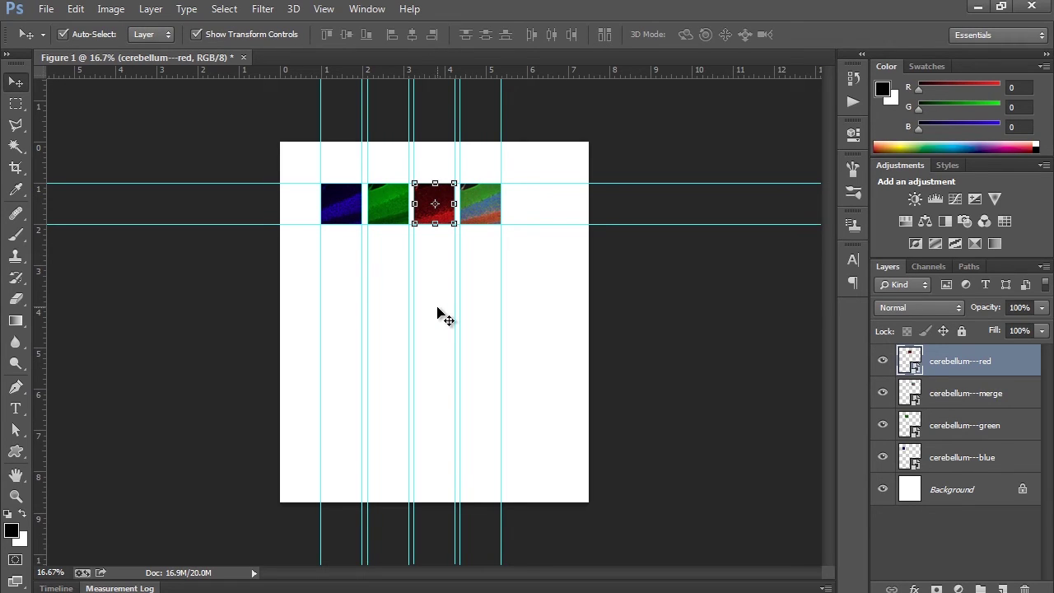
left_click(561, 288)
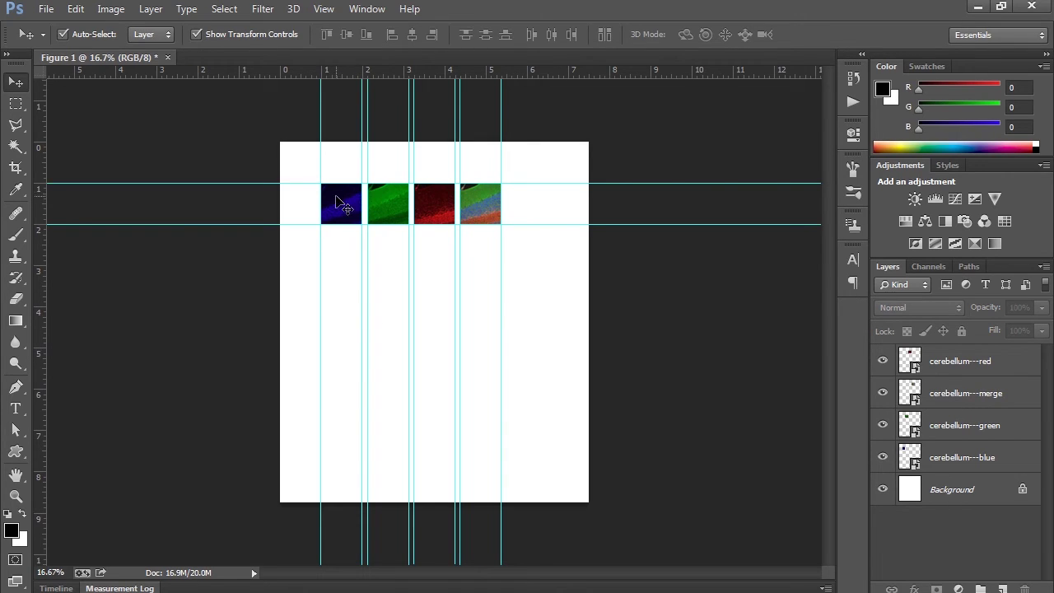
left_click_drag(313, 183, 313, 158)
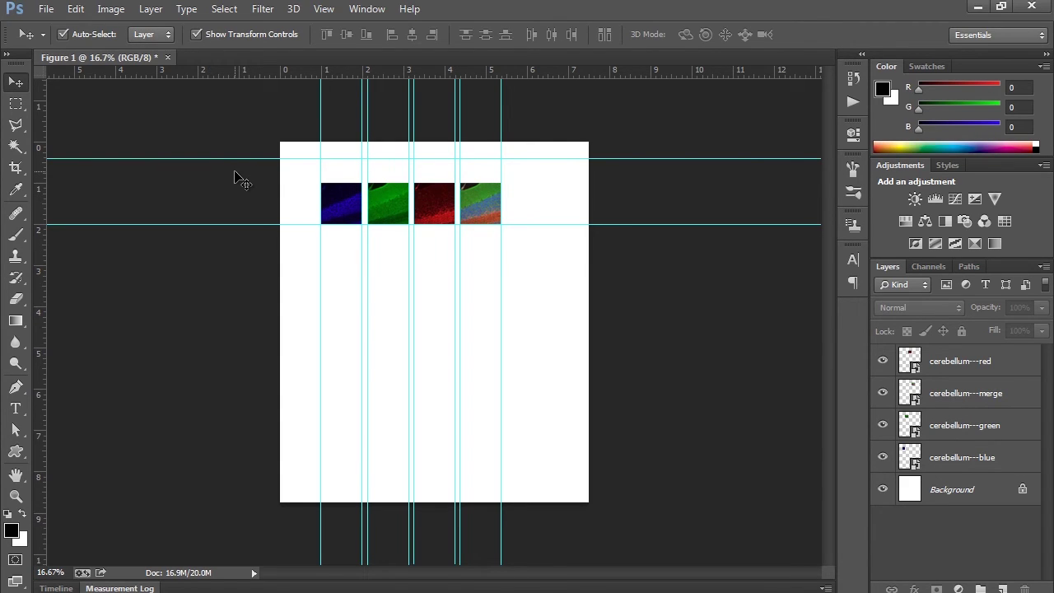
key("ctrl+z")
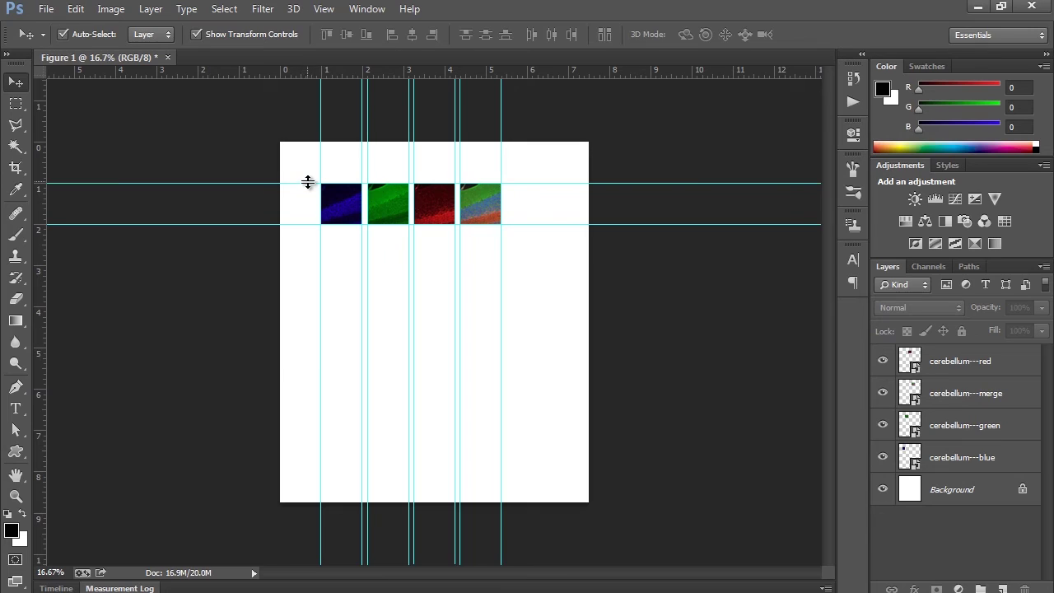
Lock all guides from the View menu so the panel grid can't shift.
left_click(324, 14)
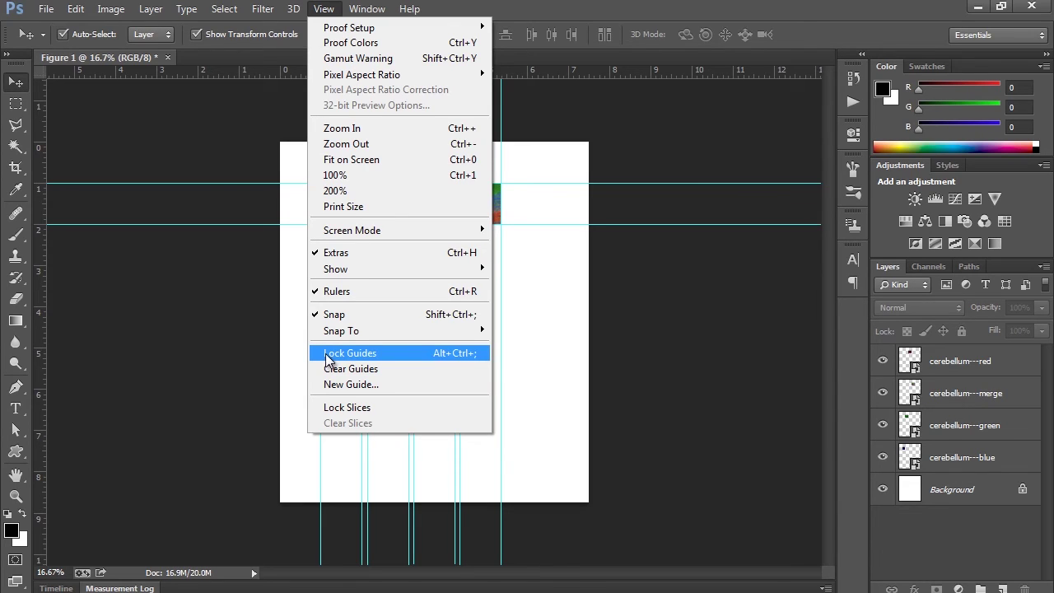
left_click(447, 355)
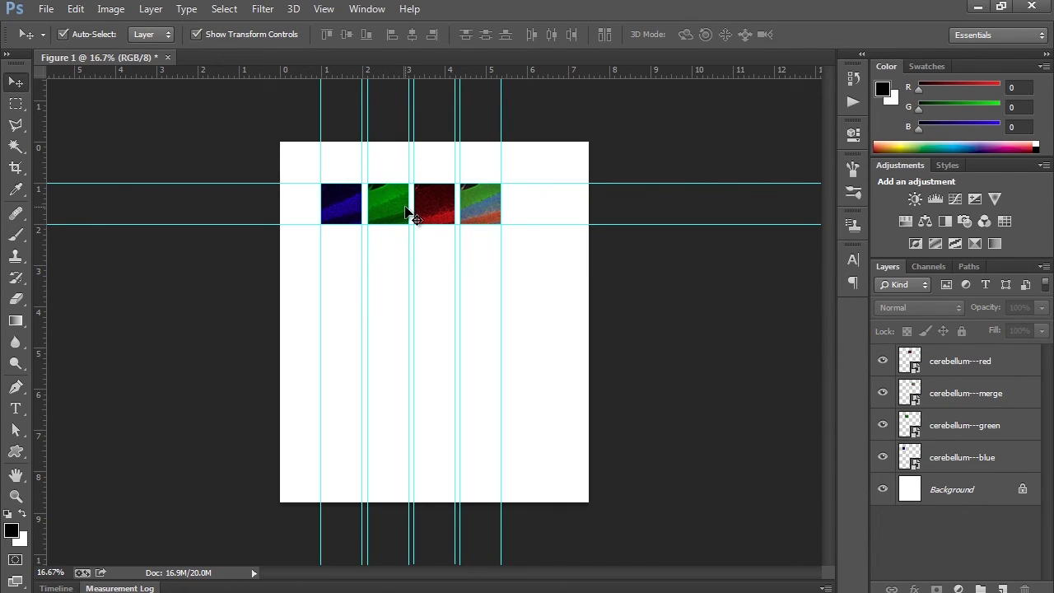
left_click(324, 9)
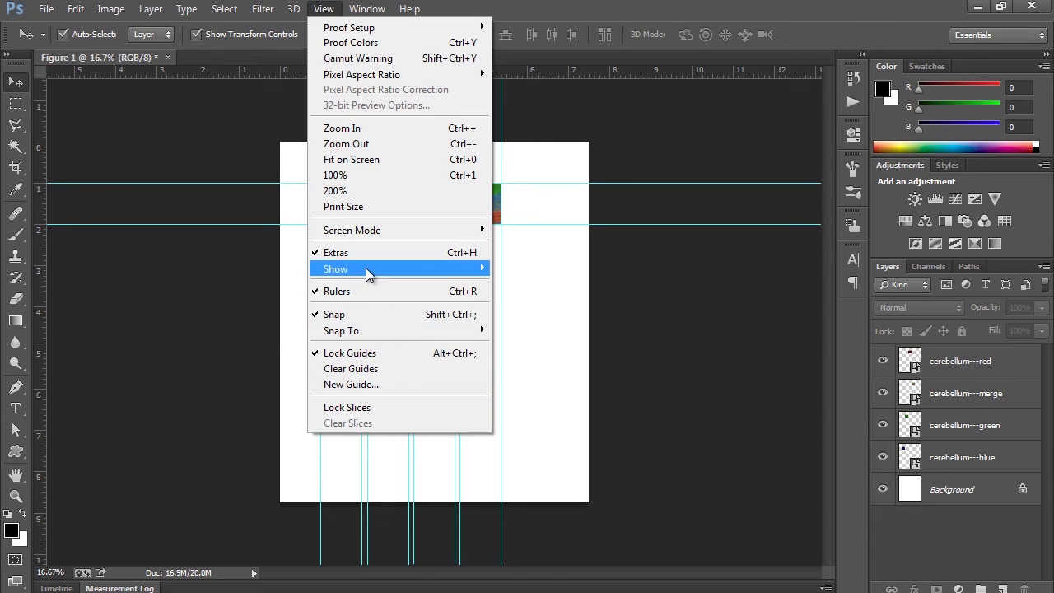
mouse_move(367, 269)
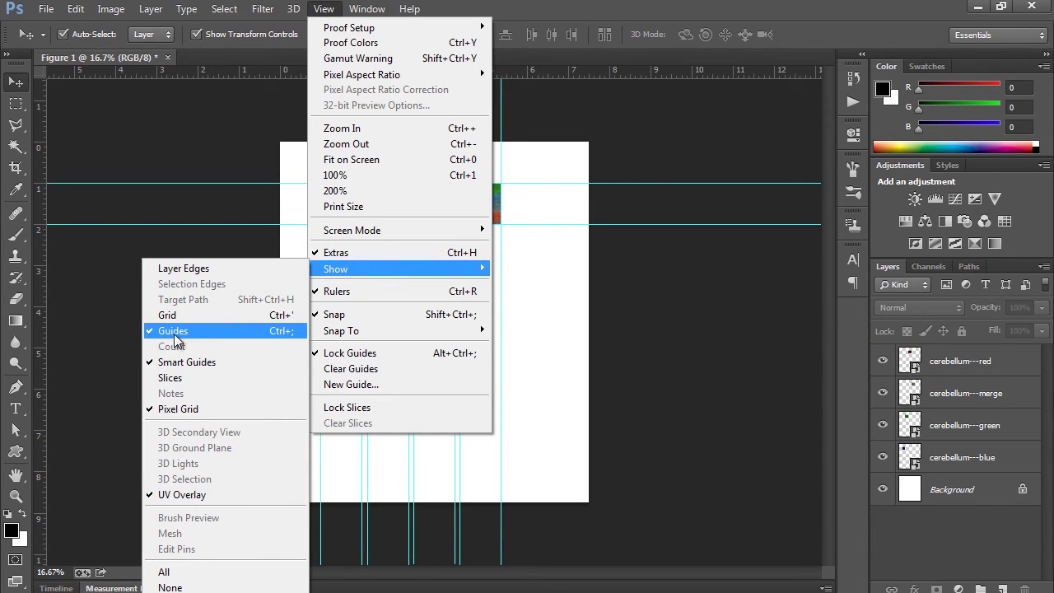
left_click(149, 334)
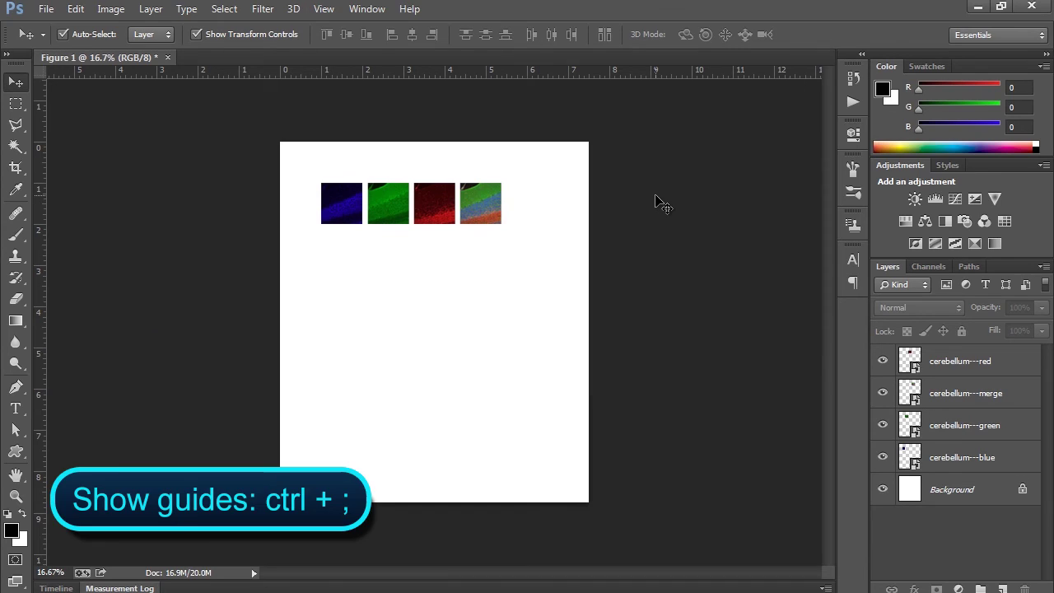
key("ctrl+semicolon")
key("ctrl+semicolon")
key("ctrl+semicolon")
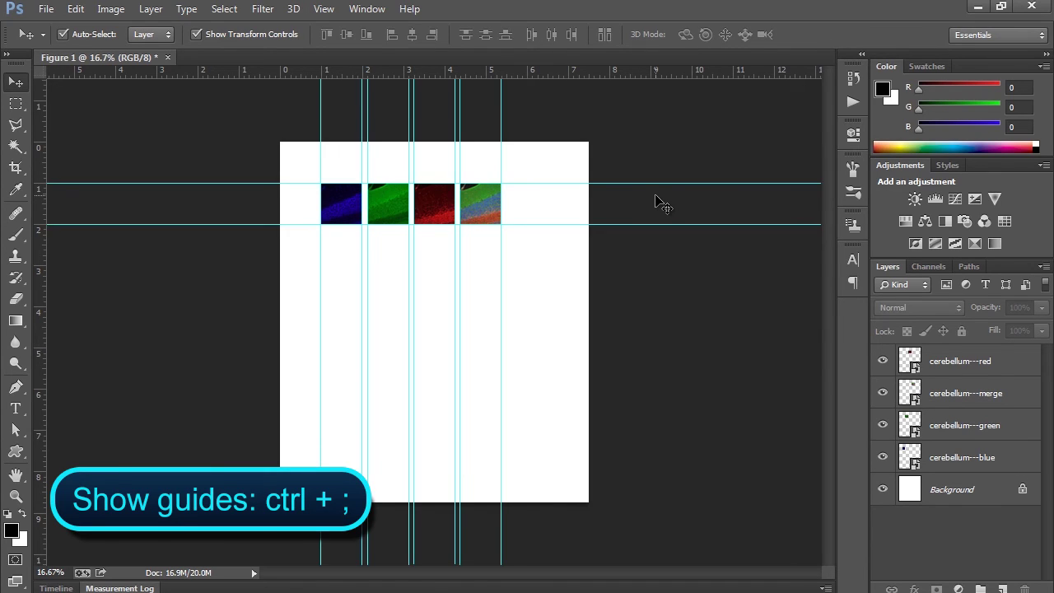
key("ctrl+semicolon")
key("ctrl+semicolon")
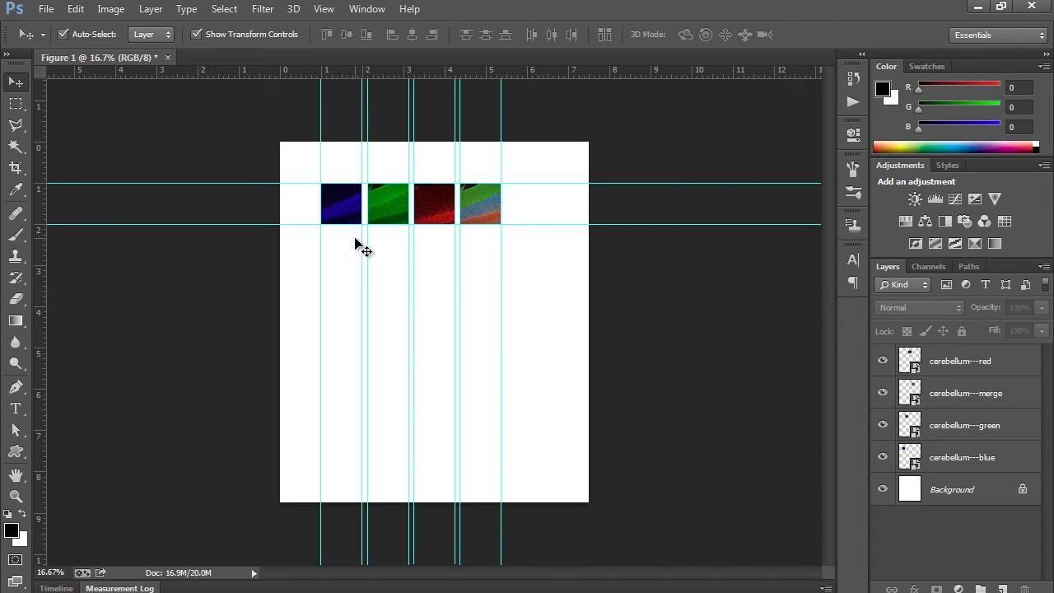
Save the figure as Figure 1.tif with TIFF chosen as the file format.
left_click(46, 10)
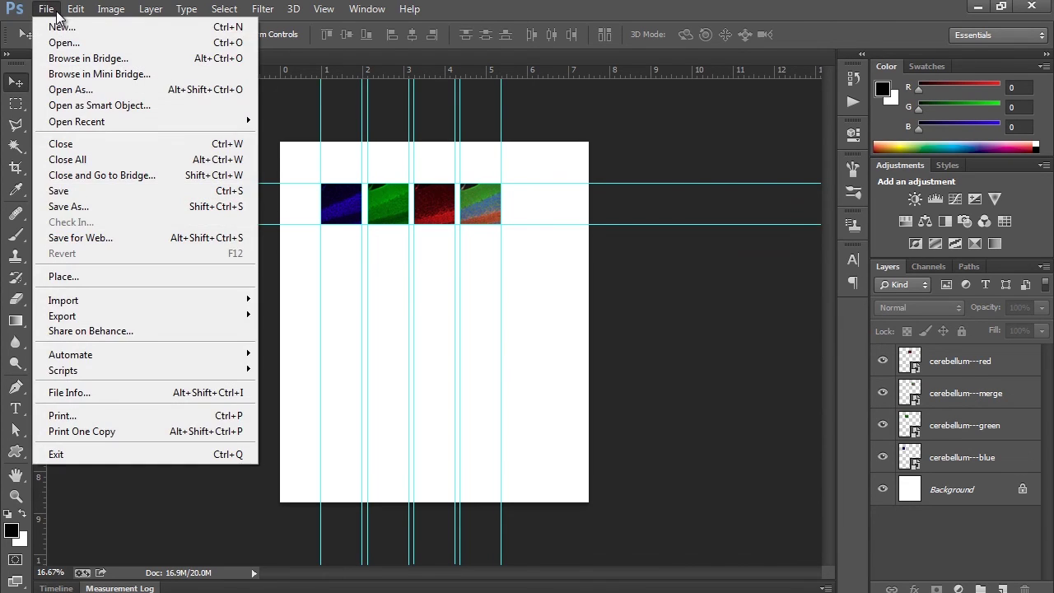
left_click(58, 207)
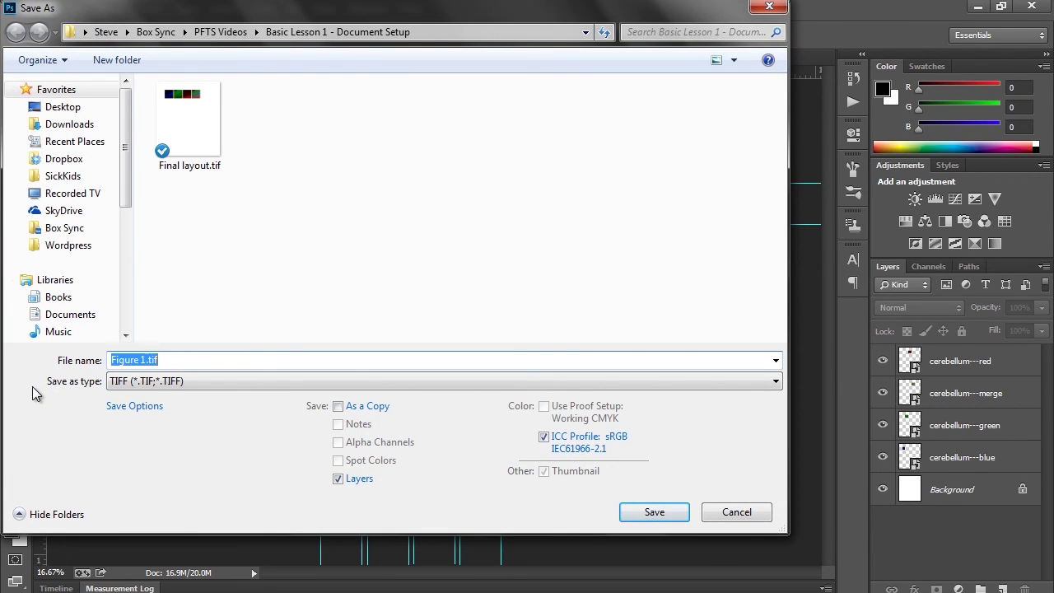
left_click(173, 381)
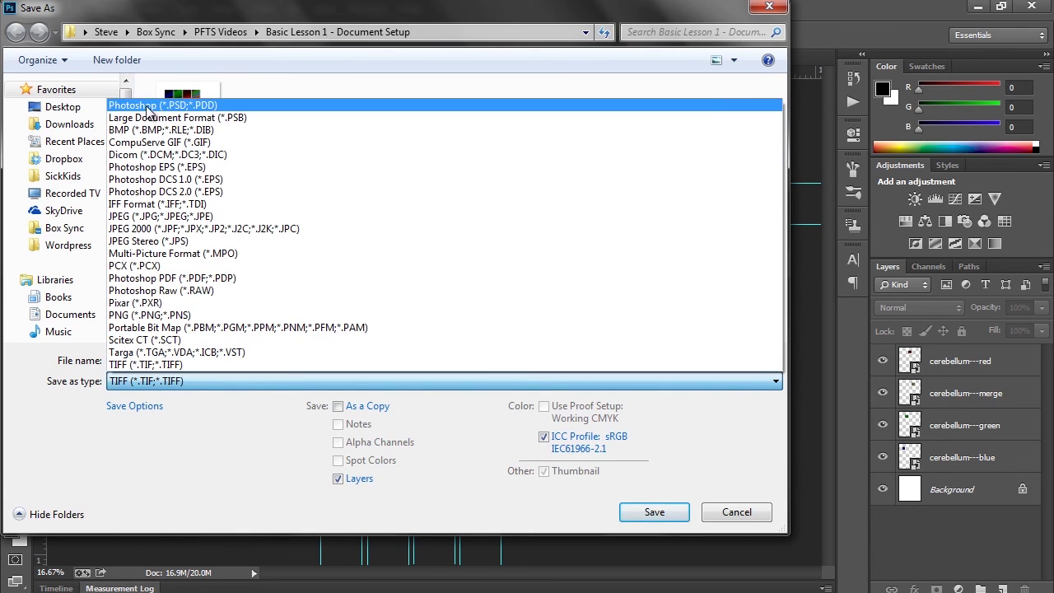
left_click(185, 107)
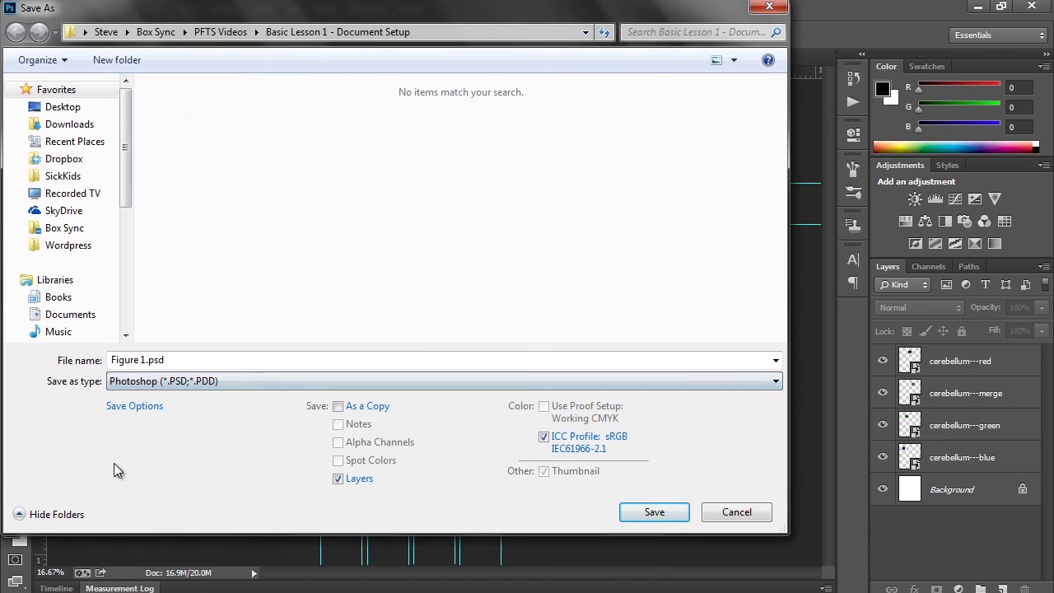
left_click(149, 381)
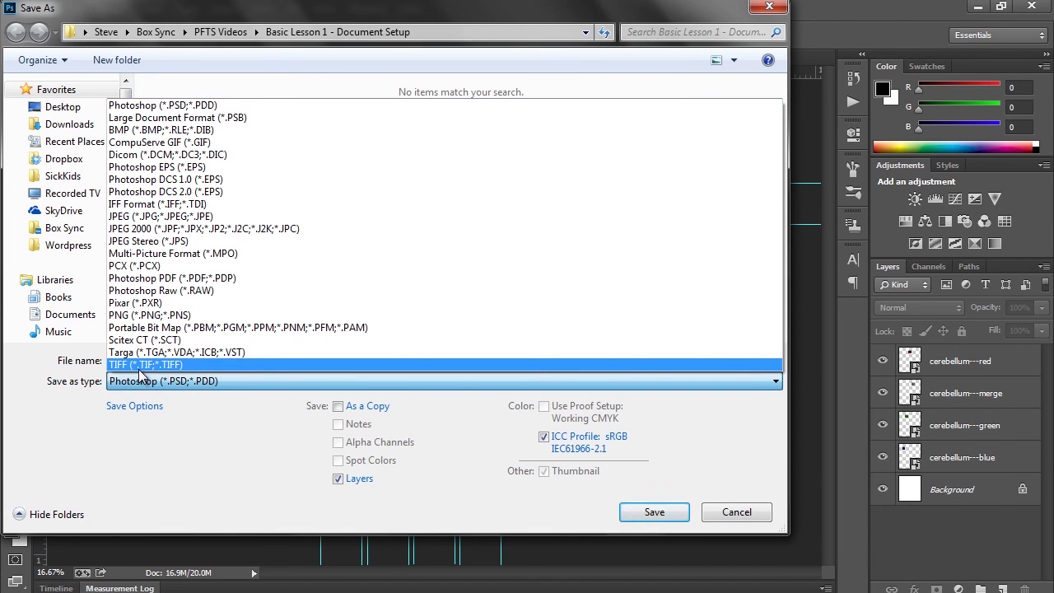
left_click(142, 365)
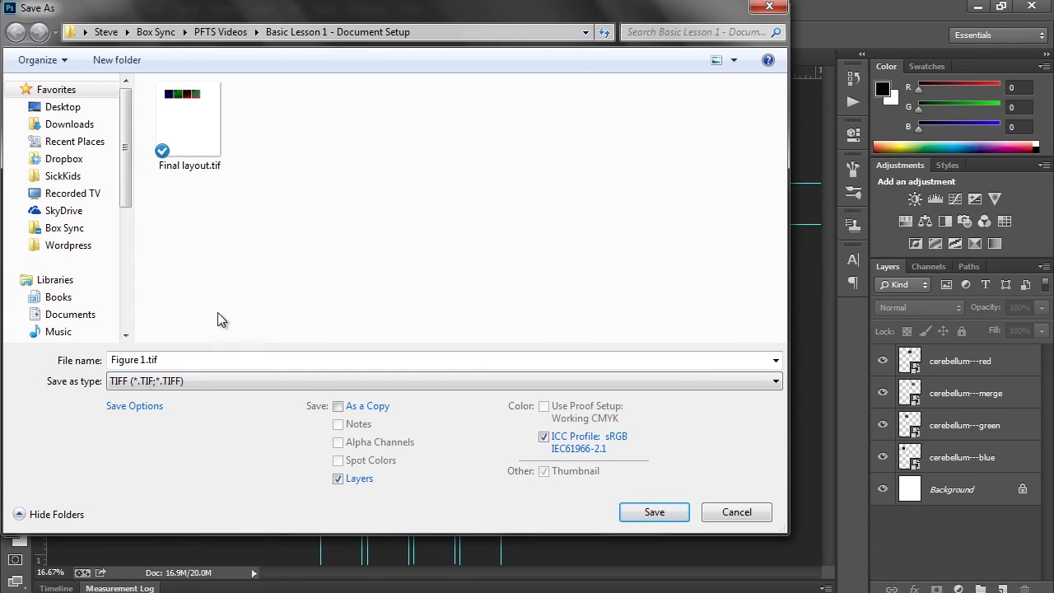
left_click(654, 513)
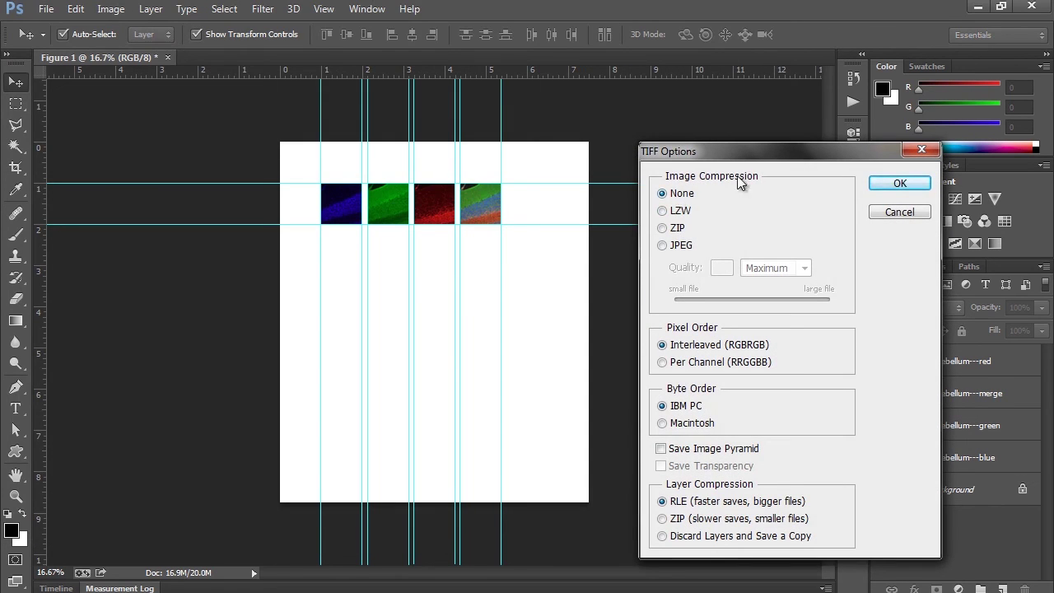
Save Figure 1.tif with LZW compression as a flattened copy, discarding layers.
left_click(680, 216)
left_click(896, 184)
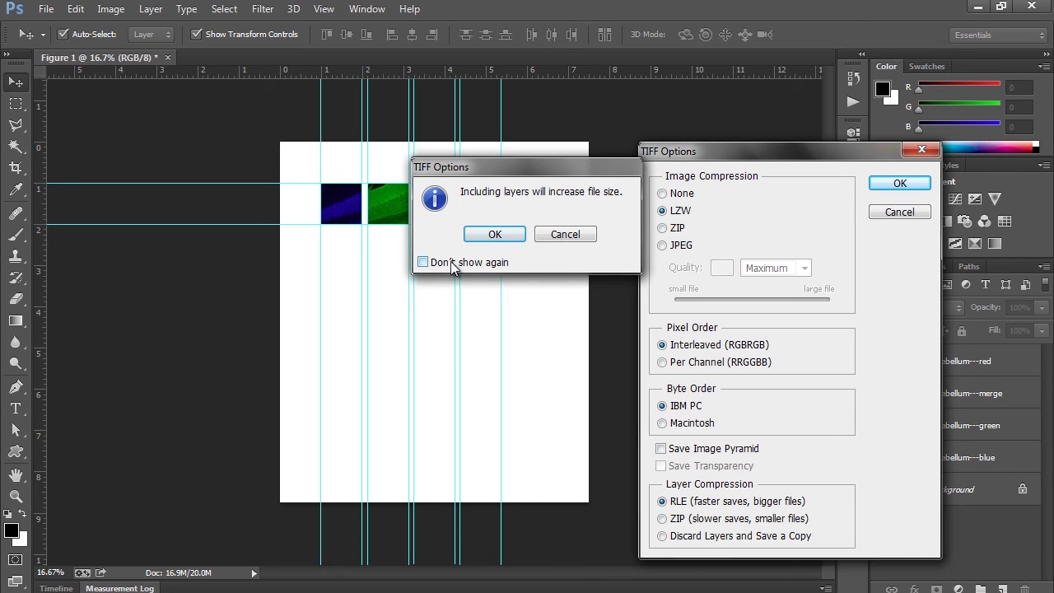
left_click(565, 235)
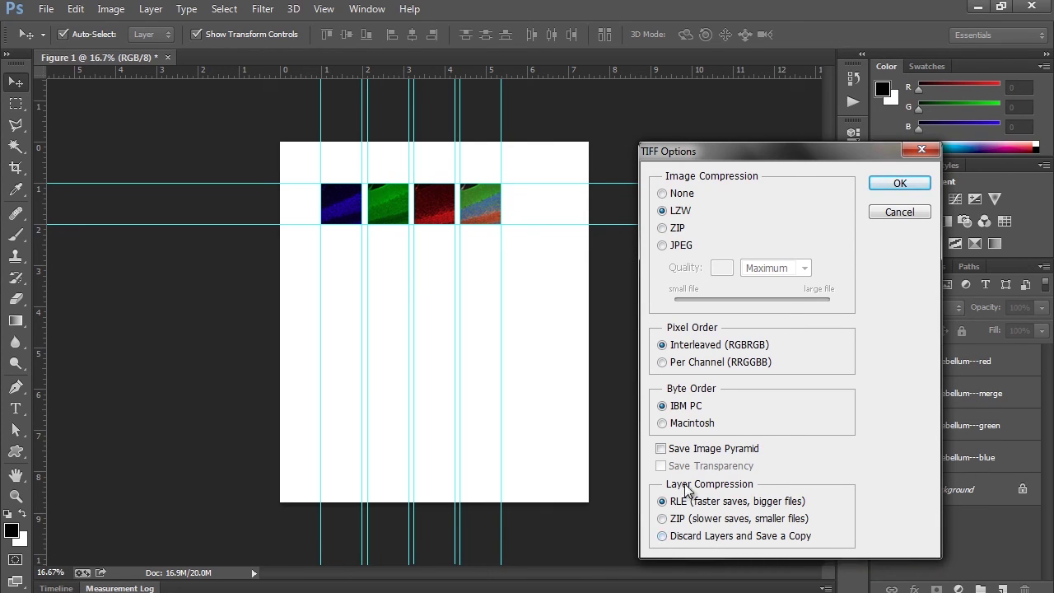
left_click(666, 539)
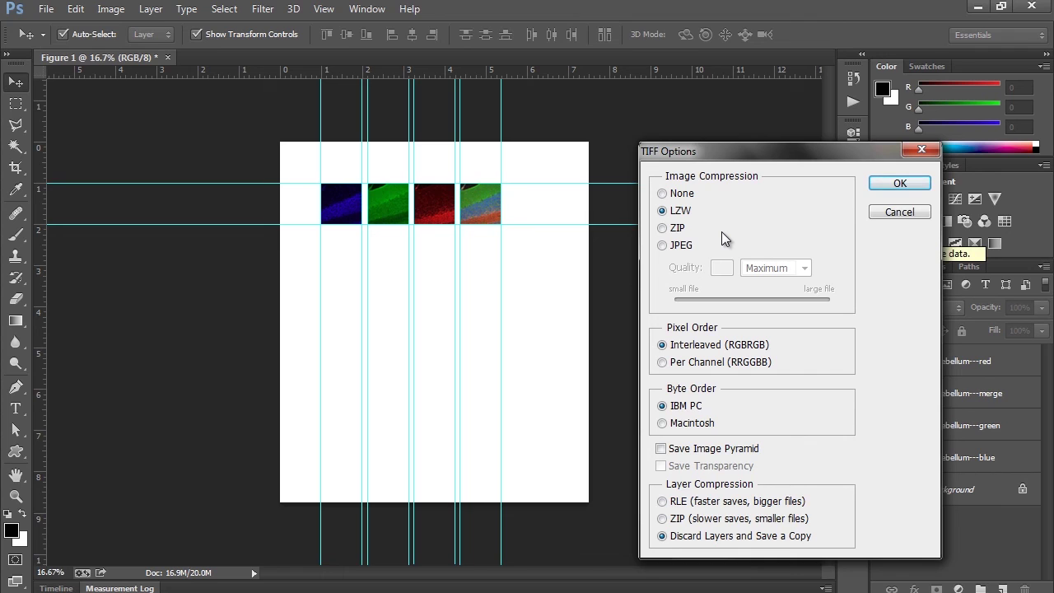
left_click(898, 183)
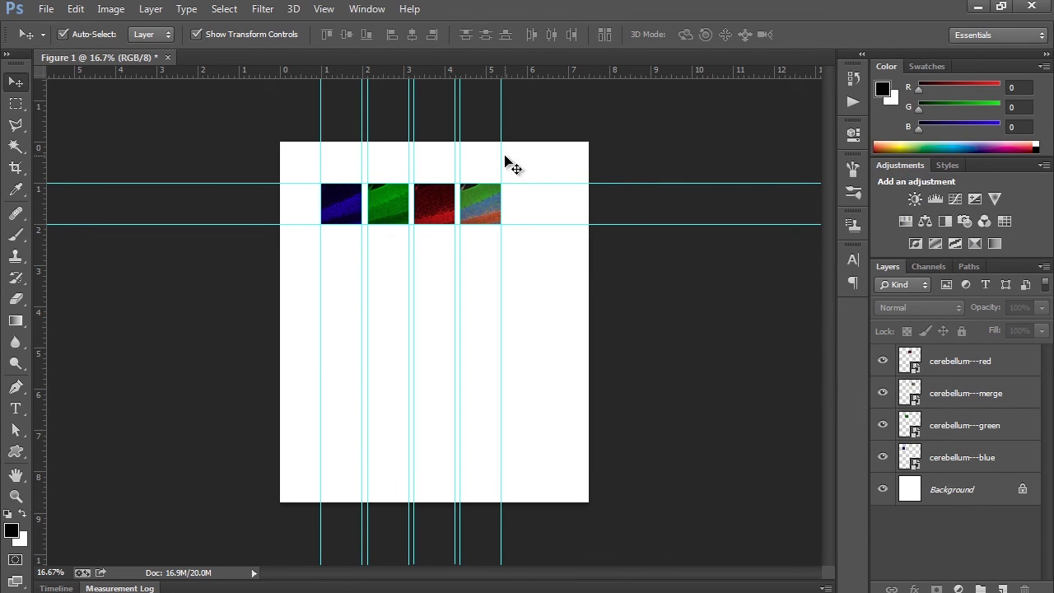